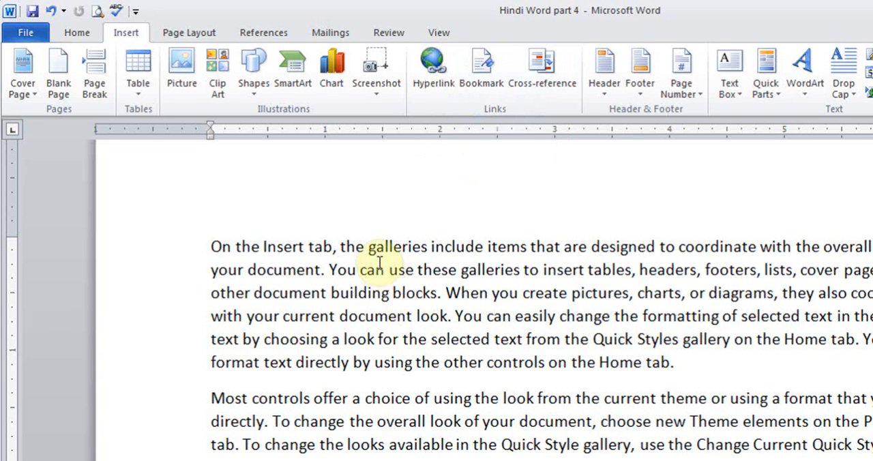
{"action": "left_click_drag", "start_coordinate": [341, 247], "coordinate": [412, 247]}
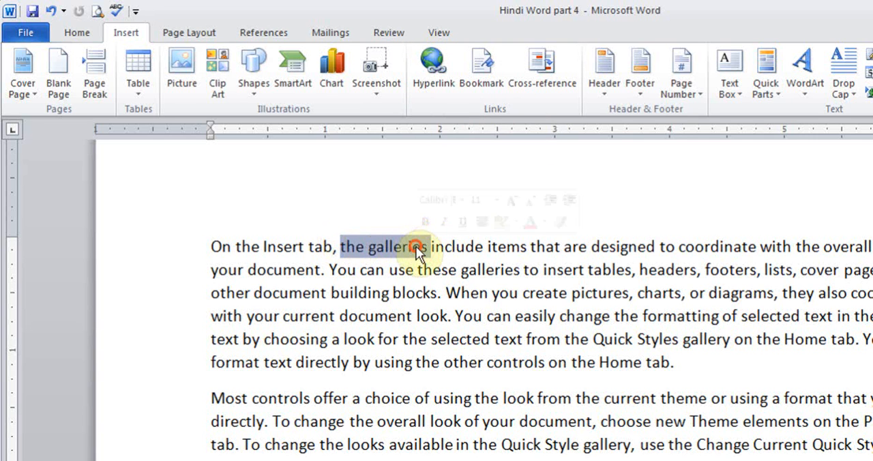
{"action": "left_click", "coordinate": [442, 69]}
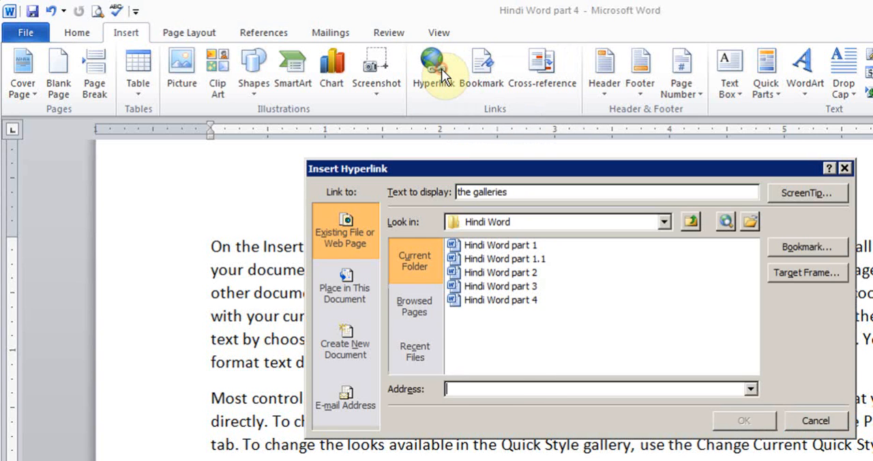
{"action": "left_click", "coordinate": [482, 389]}
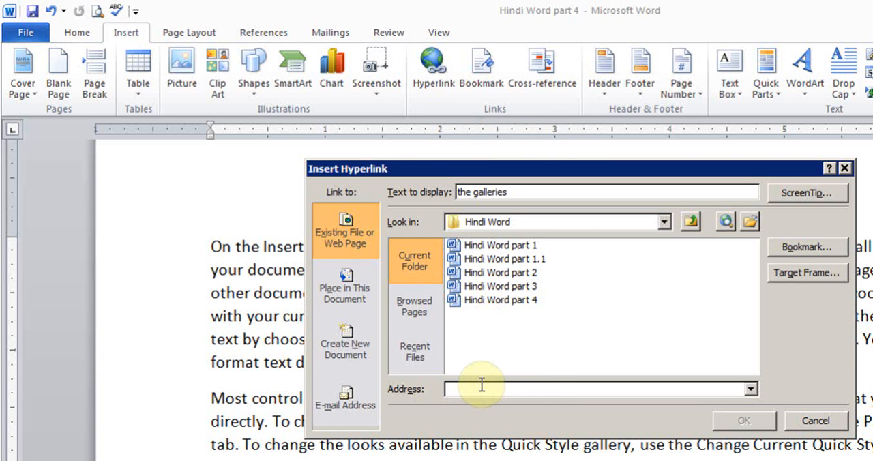
{"action": "type", "text": "www"}
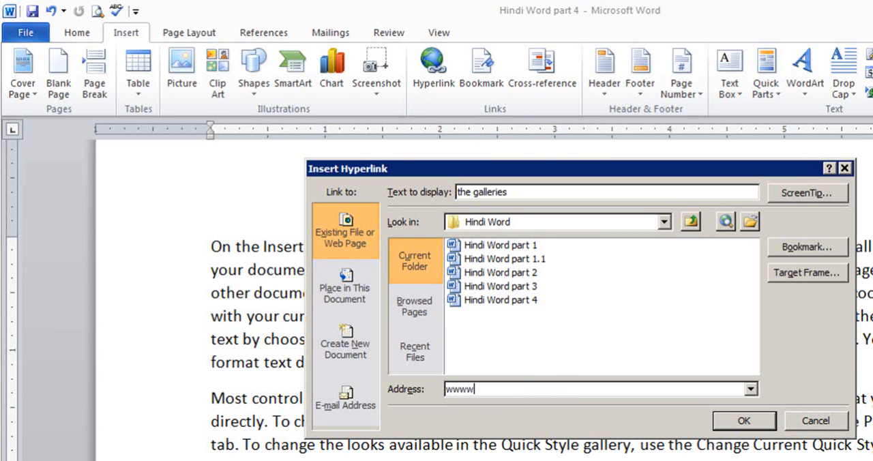
{"action": "type", "text": ".google.ca/"}
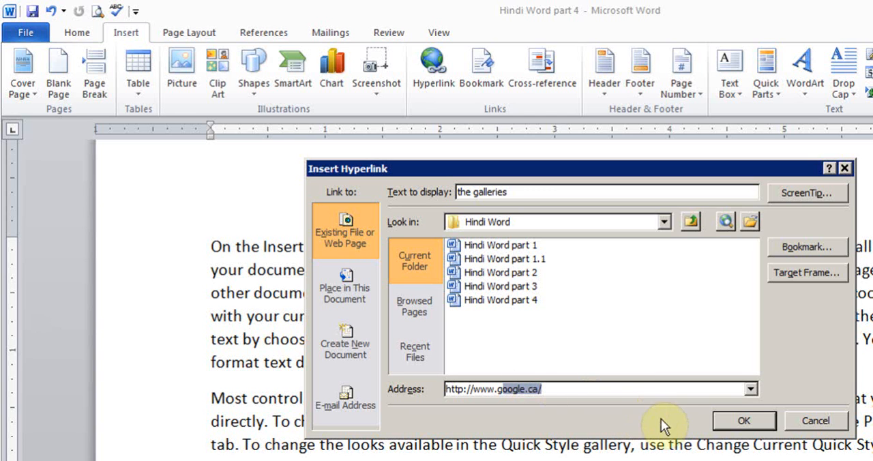
{"action": "left_click", "coordinate": [722, 421]}
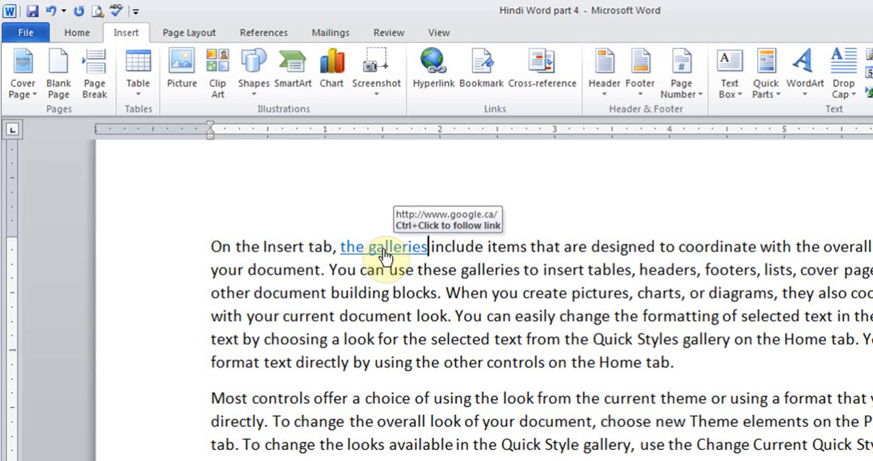
Step: Test the link on "the galleries" in the browser, return to the document and remove the hyperlink
{"action": "left_click", "coordinate": [383, 248], "text": "ctrl"}
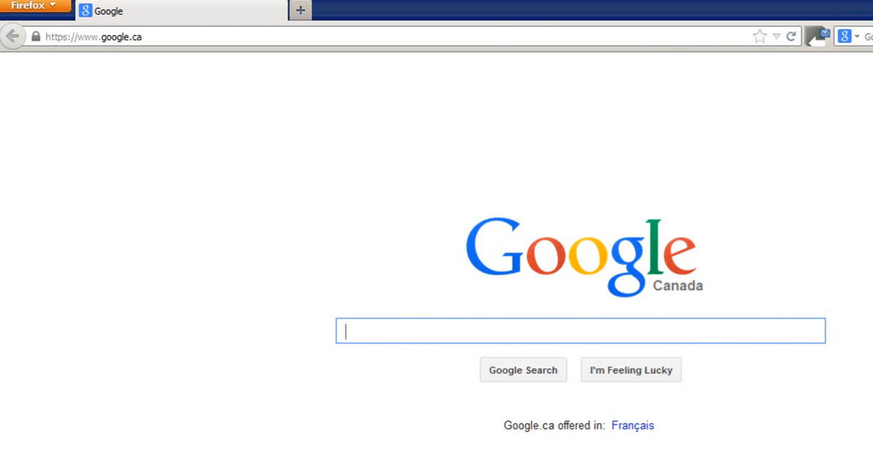
{"action": "key", "text": "alt+Tab"}
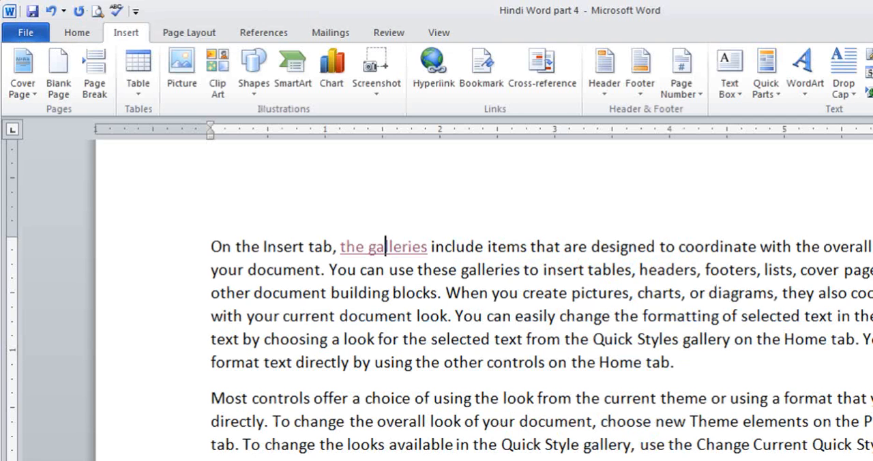
{"action": "right_click", "coordinate": [377, 249]}
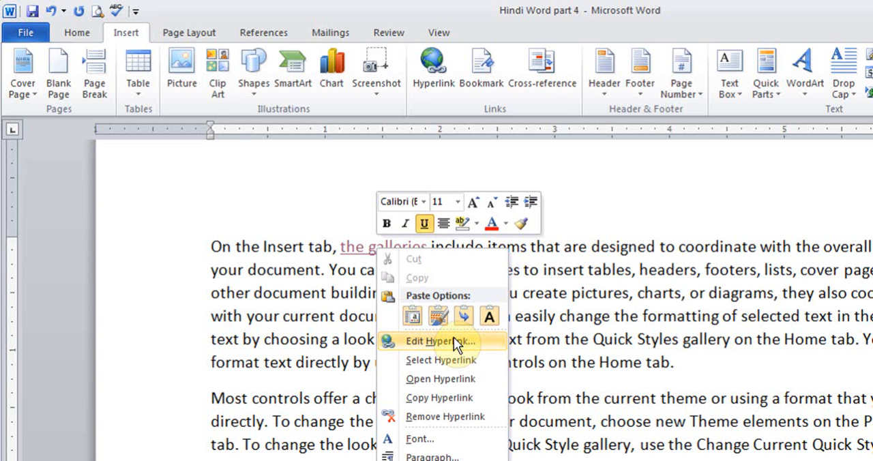
{"action": "left_click", "coordinate": [437, 418]}
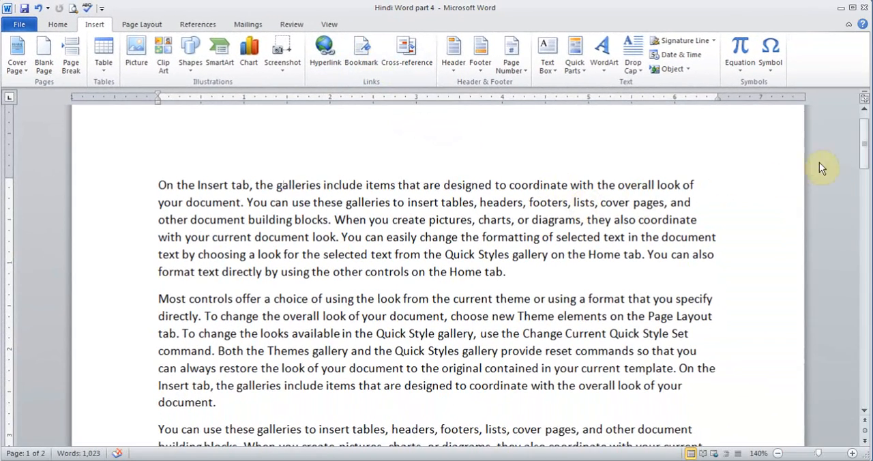
Step: Add a bookmark named abc on page 2, at the end of the paragraph starting "Both the Themes gallery"
{"action": "left_click_drag", "start_coordinate": [865, 147], "coordinate": [865, 305]}
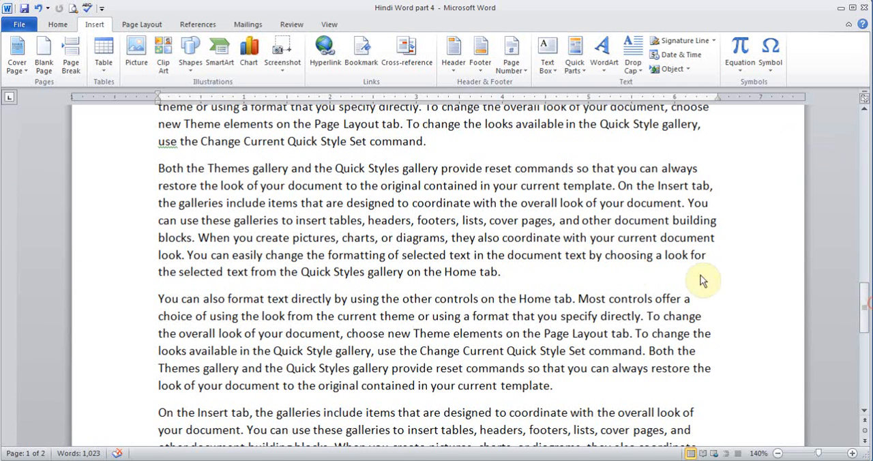
{"action": "left_click", "coordinate": [552, 273]}
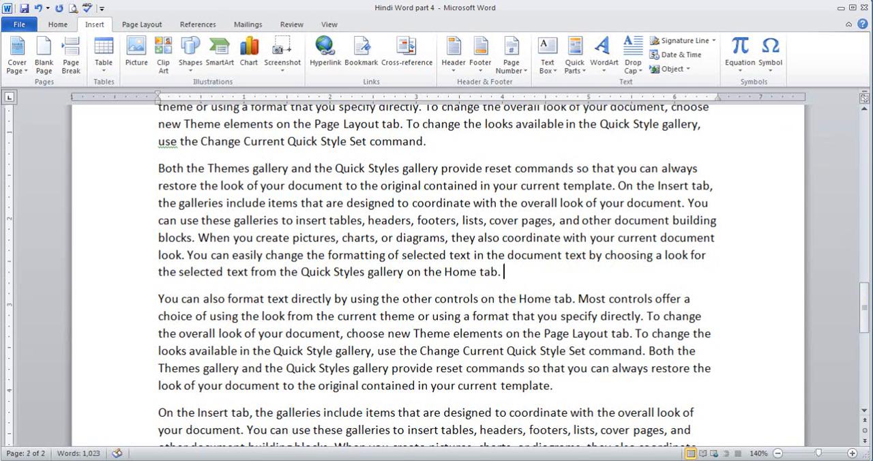
{"action": "left_click", "coordinate": [404, 237]}
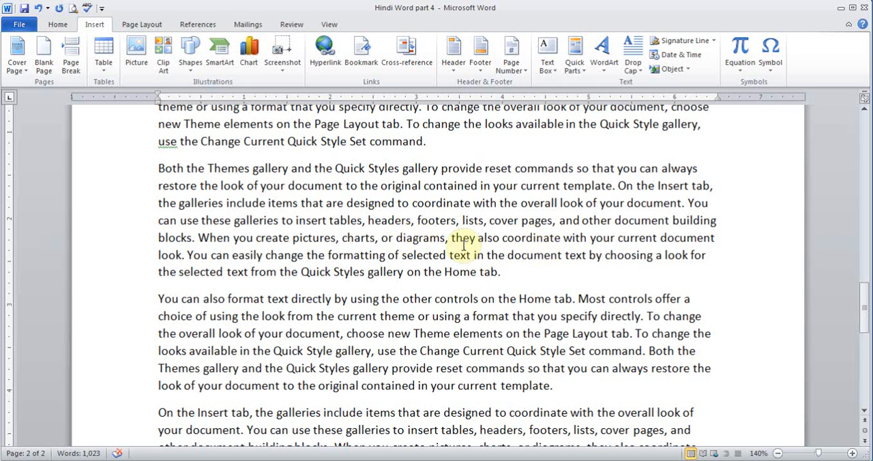
{"action": "left_click", "coordinate": [361, 54]}
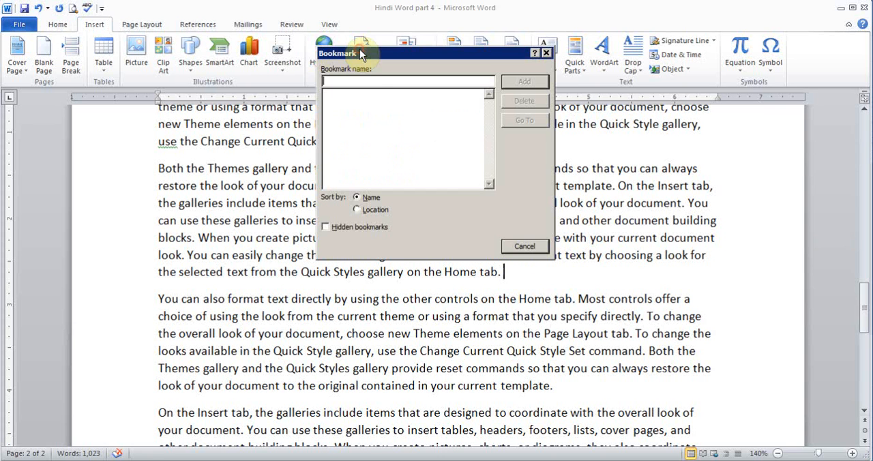
{"action": "type", "text": "ab"}
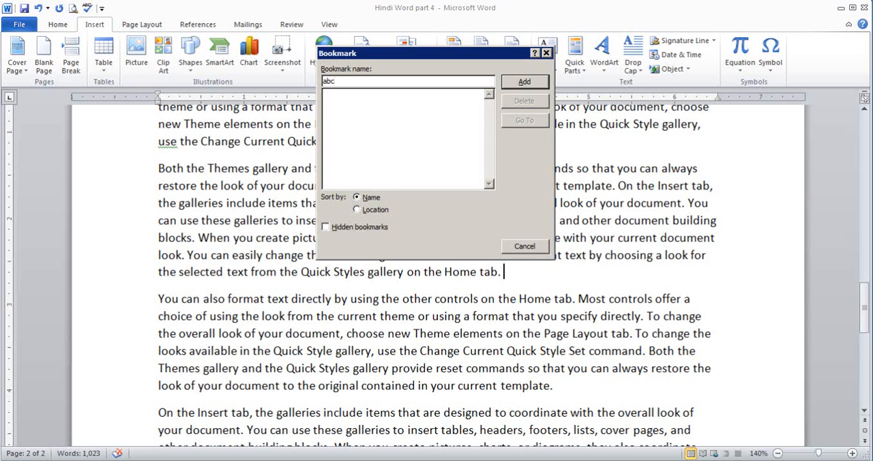
{"action": "type", "text": "c"}
{"action": "left_click", "coordinate": [522, 83]}
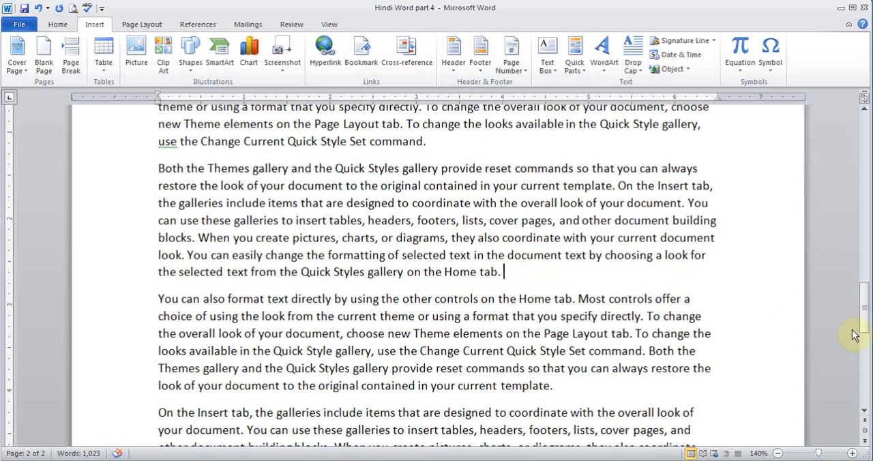
Step: Insert a hyperlink to the bookmark abc at the end of the page 1 paragraph starting "To change the overall look"
{"action": "left_click_drag", "start_coordinate": [863, 317], "coordinate": [860, 240]}
{"action": "scroll", "coordinate": [860, 242], "scroll_direction": "up", "scroll_amount": 5}
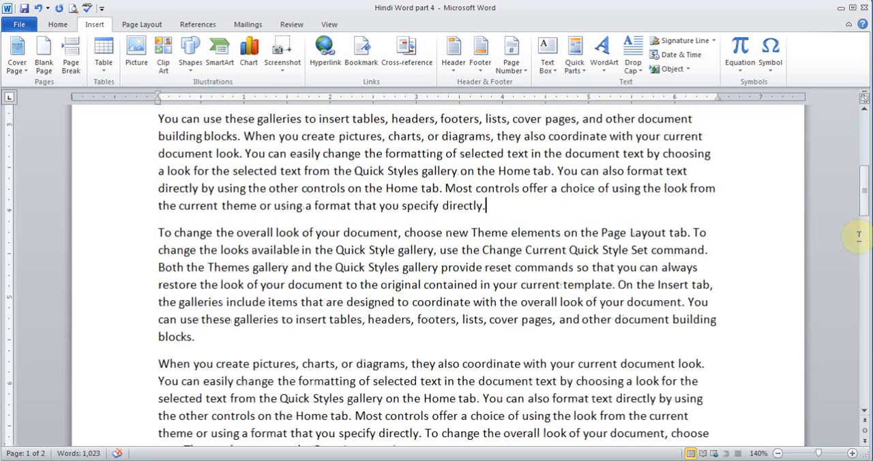
{"action": "left_click", "coordinate": [351, 334]}
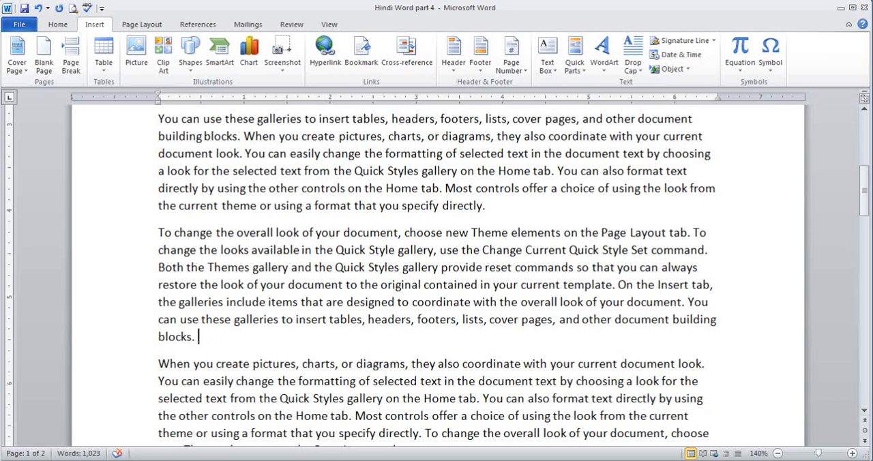
{"action": "left_click", "coordinate": [314, 59]}
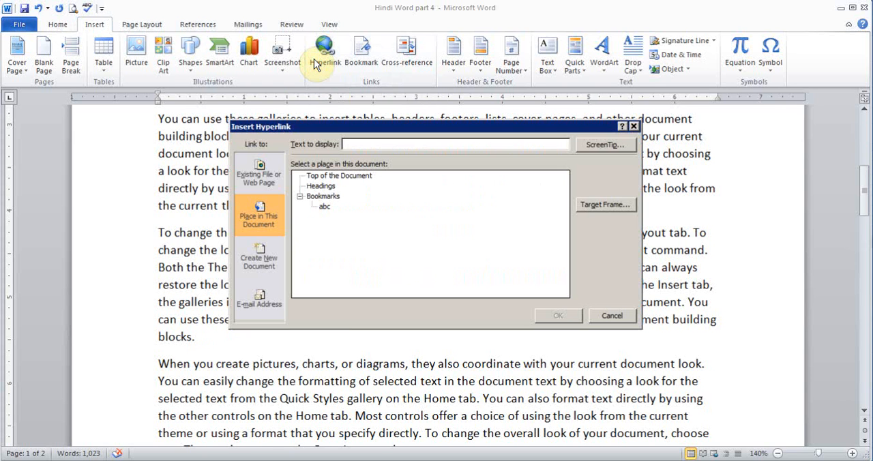
{"action": "left_click", "coordinate": [260, 176]}
{"action": "left_click", "coordinate": [355, 295]}
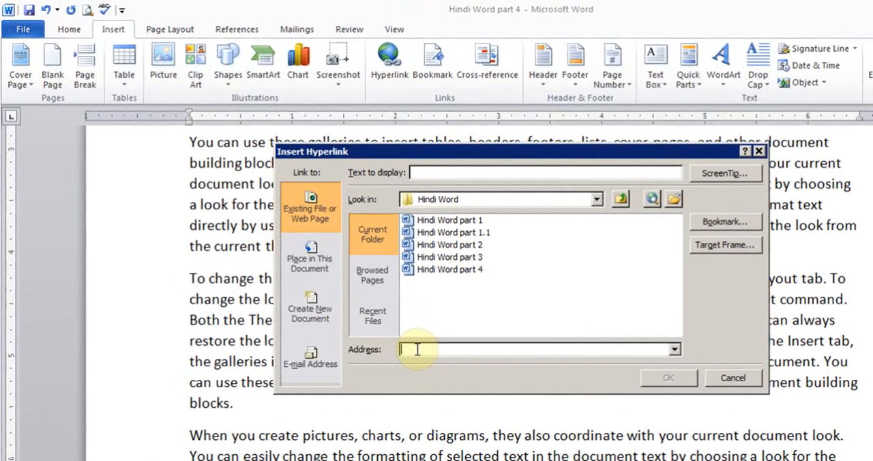
{"action": "left_click", "coordinate": [311, 258]}
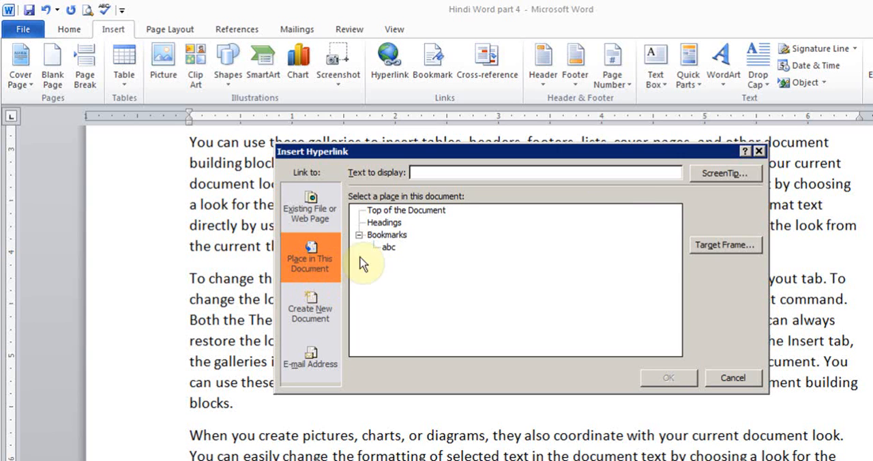
{"action": "left_click", "coordinate": [390, 249]}
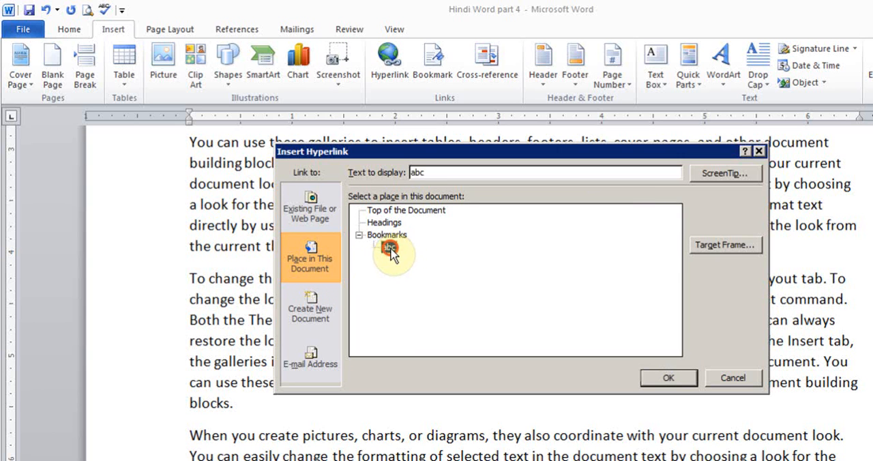
{"action": "left_click", "coordinate": [668, 381]}
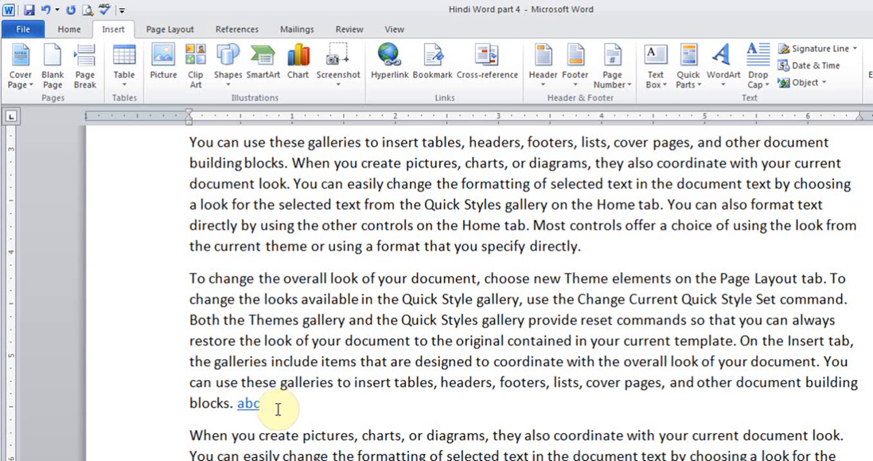
Step: Follow the abc link to check that it leads to the bookmarked place on page 2
{"action": "key", "text": "ctrl+z"}
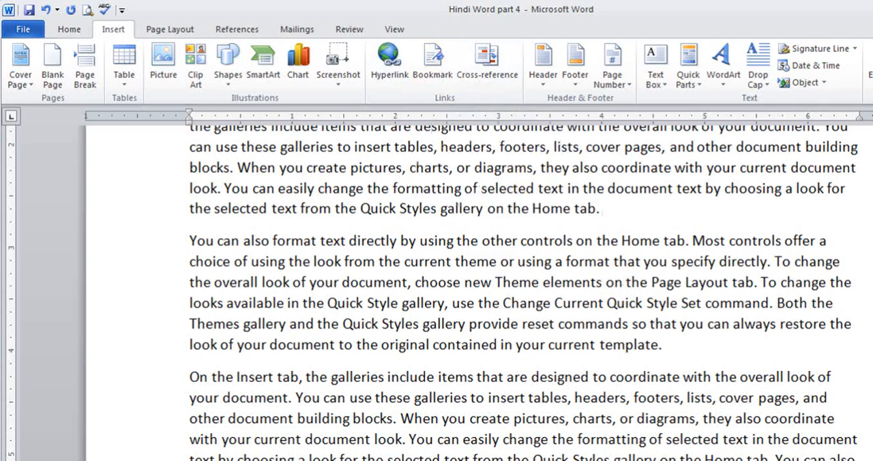
{"action": "scroll", "coordinate": [523, 293], "scroll_direction": "up", "scroll_amount": 8}
{"action": "left_click", "coordinate": [516, 273]}
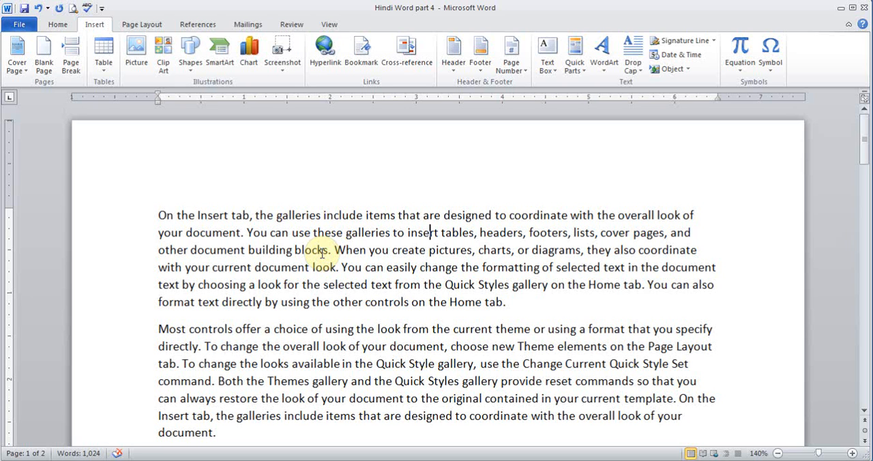
Step: Add a new line above the first paragraph with the person's full name, the start of a phone number and the e-mail address
{"action": "left_click", "coordinate": [157, 214]}
{"action": "key", "text": "Return"}
{"action": "key", "text": "Up"}
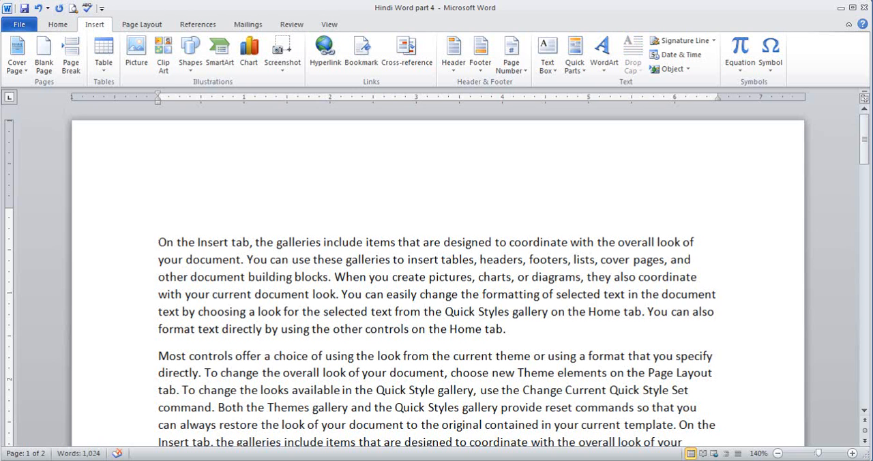
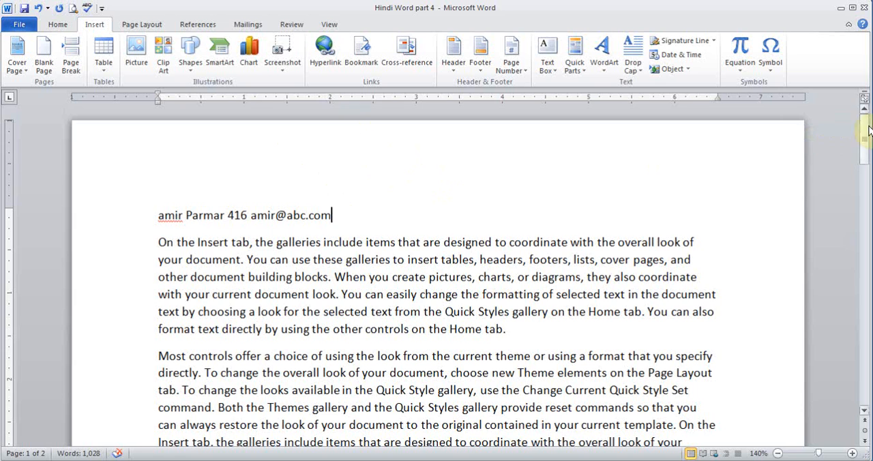
Step: Insert the Blank (Three Columns) header on page 2
{"action": "left_click_drag", "start_coordinate": [870, 129], "coordinate": [869, 239]}
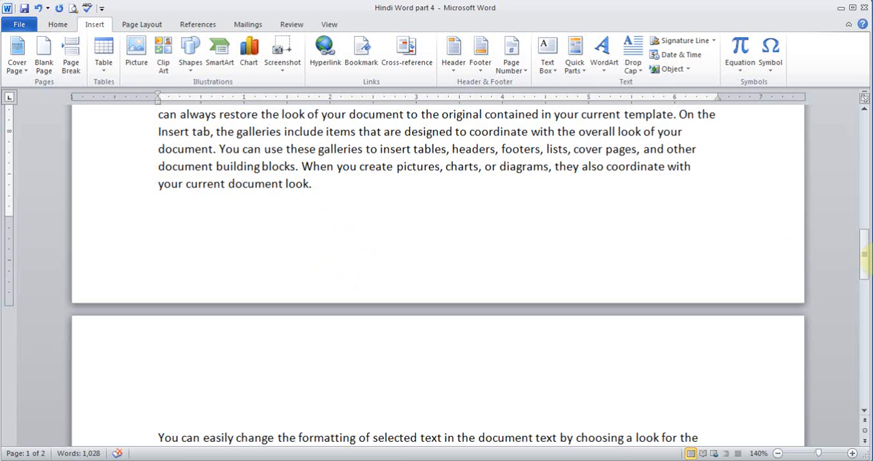
{"action": "left_click_drag", "start_coordinate": [863, 250], "coordinate": [866, 272]}
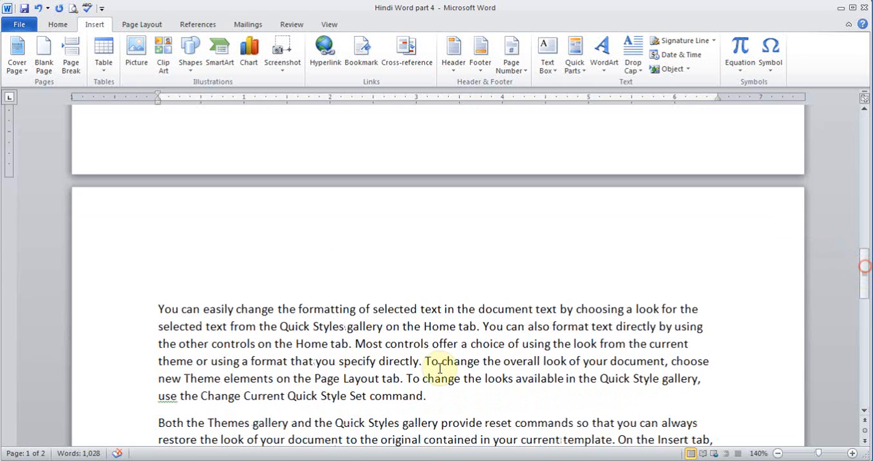
{"action": "left_click", "coordinate": [342, 345]}
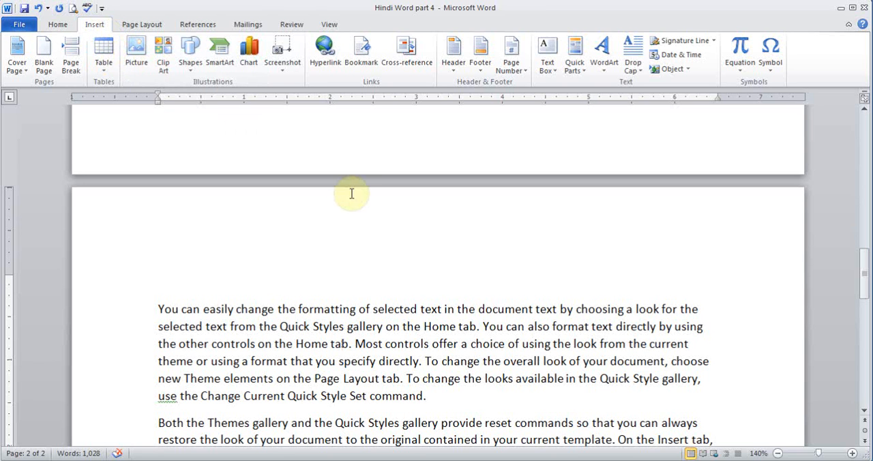
{"action": "left_click", "coordinate": [454, 66]}
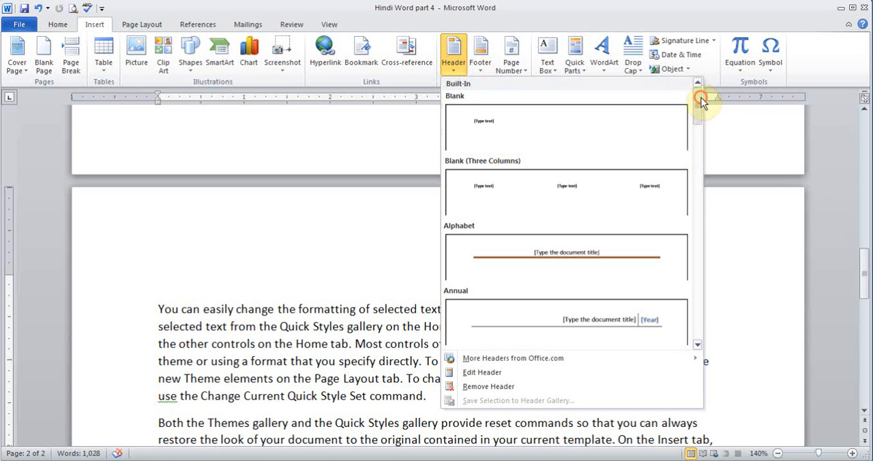
{"action": "mouse_move", "coordinate": [701, 101]}
{"action": "left_mouse_down"}
{"action": "mouse_move", "coordinate": [699, 129]}
{"action": "mouse_move", "coordinate": [696, 104]}
{"action": "left_mouse_up"}
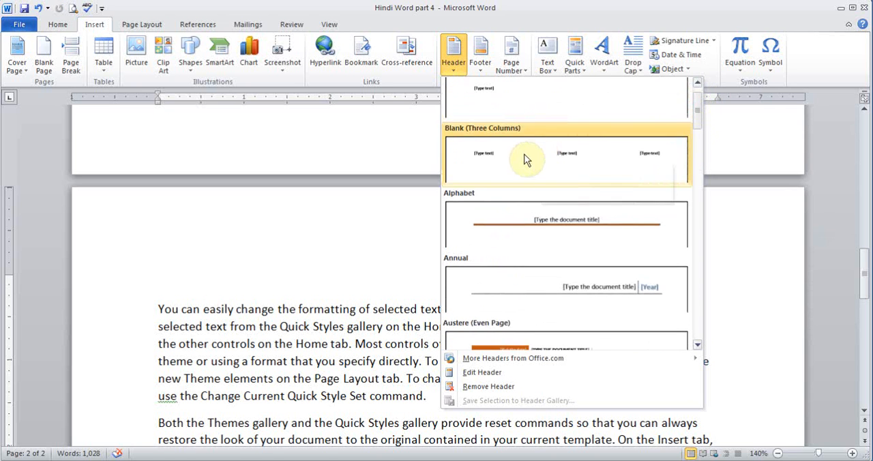
{"action": "scroll", "coordinate": [508, 160], "scroll_direction": "up", "scroll_amount": 1}
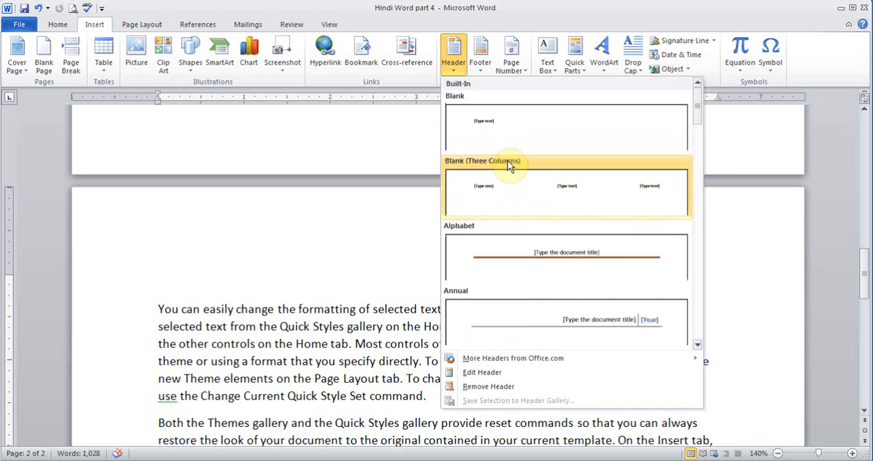
{"action": "left_click", "coordinate": [527, 204]}
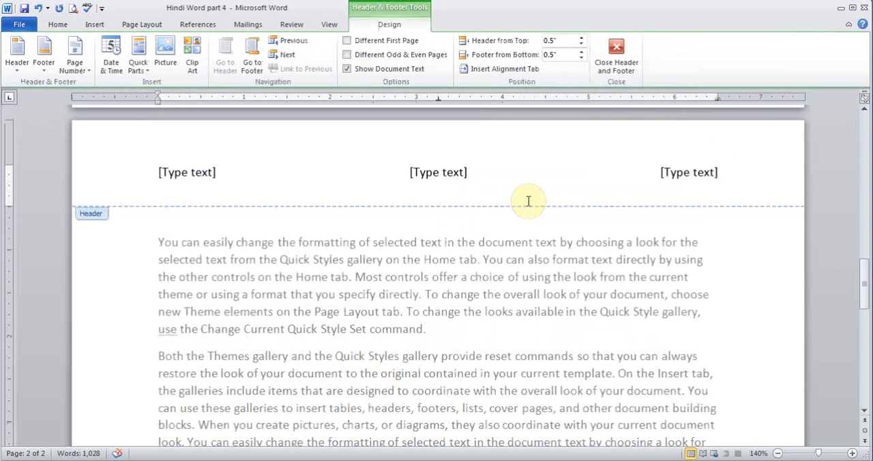
Step: Fill the header's left placeholder with the person's first name and the middle one with the phone number
{"action": "left_click", "coordinate": [212, 176]}
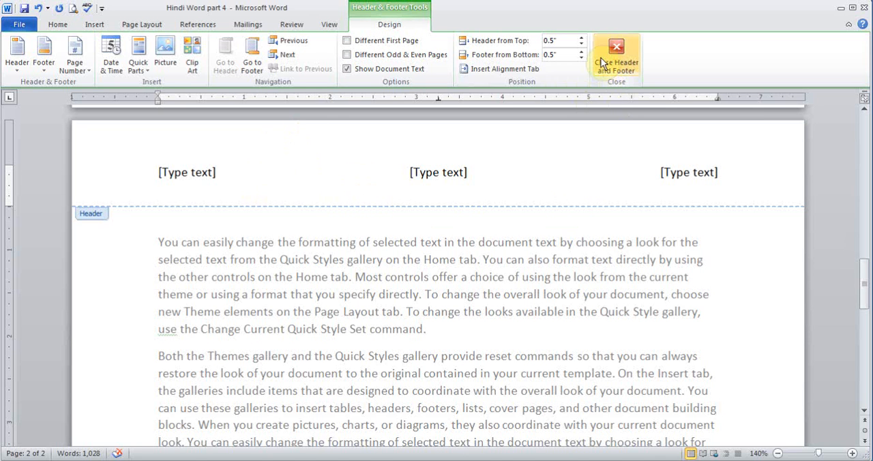
{"action": "left_click", "coordinate": [198, 172]}
{"action": "type", "text": "Amir"}
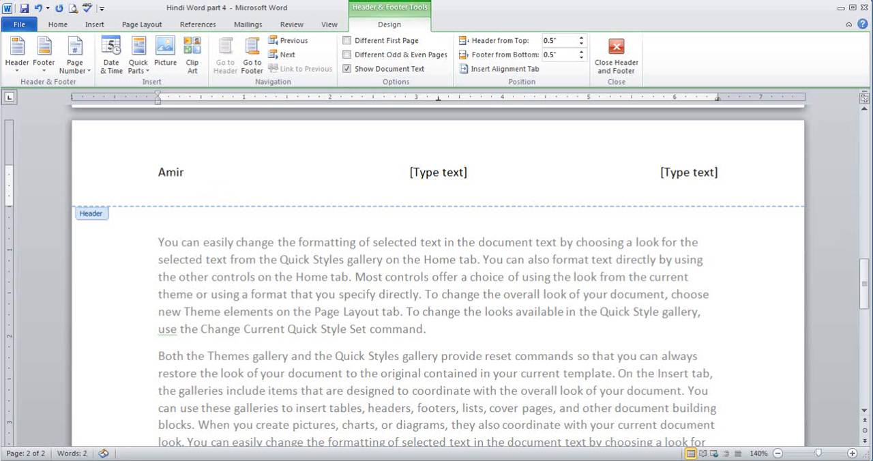
{"action": "left_click", "coordinate": [438, 172]}
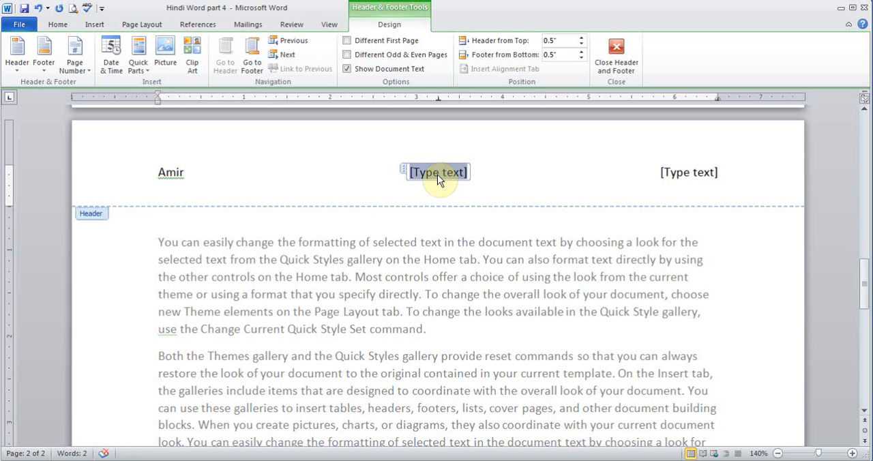
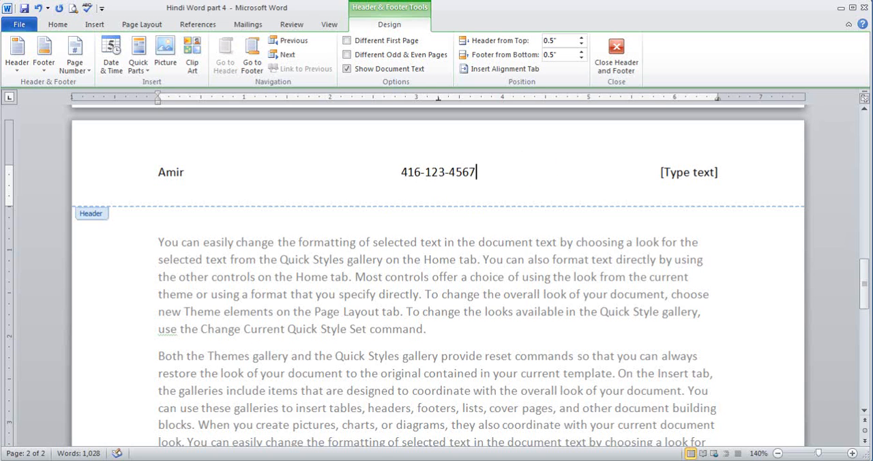
Step: Replace the header's right placeholder with a Page X of Y page number in the Bold Numbers style at the current position
{"action": "left_click", "coordinate": [697, 176]}
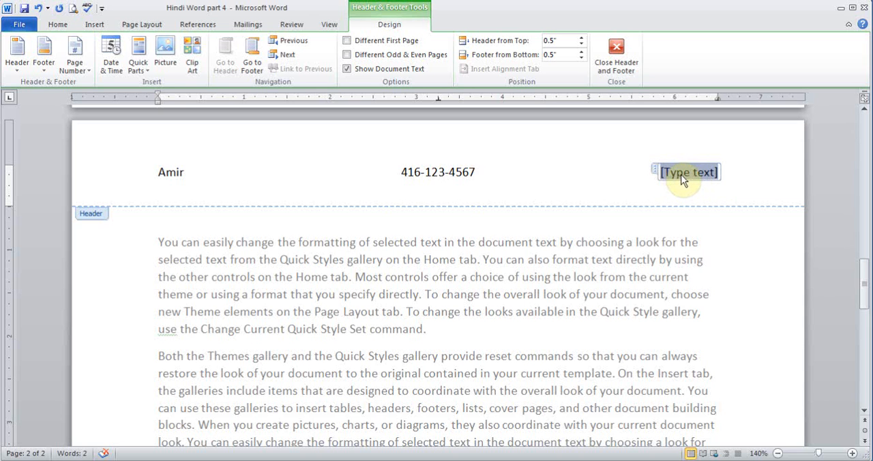
{"action": "left_click", "coordinate": [82, 68]}
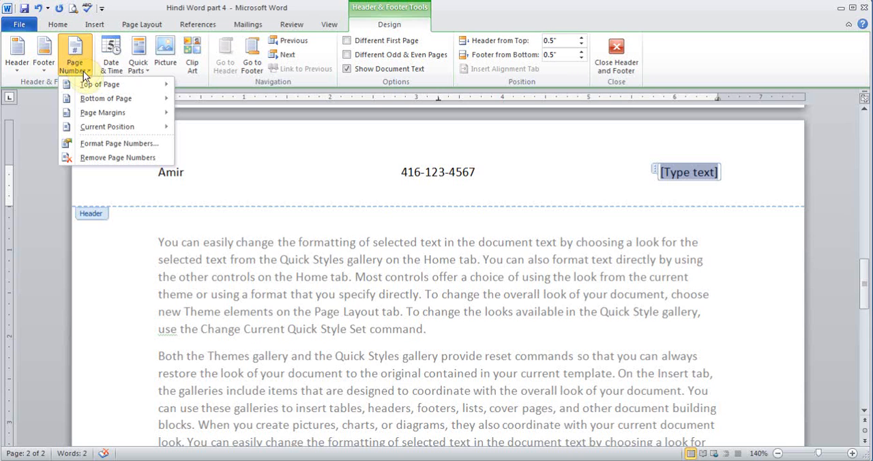
{"action": "mouse_move", "coordinate": [99, 129]}
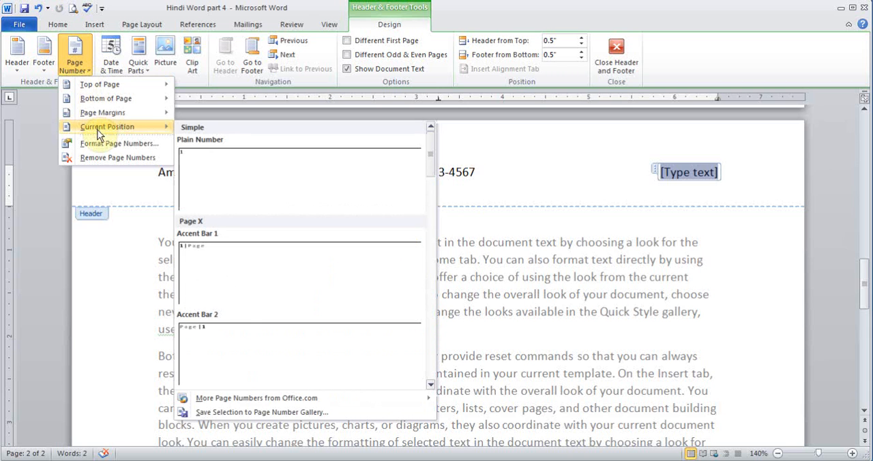
{"action": "mouse_move", "coordinate": [103, 88]}
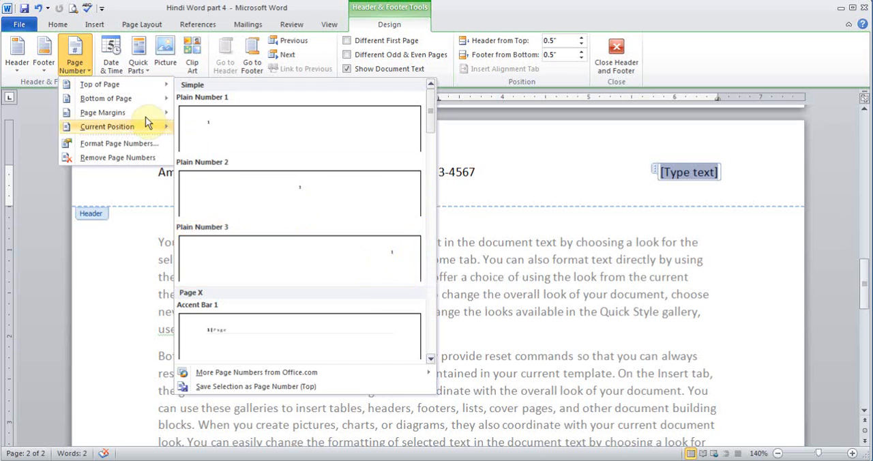
{"action": "mouse_move", "coordinate": [122, 136]}
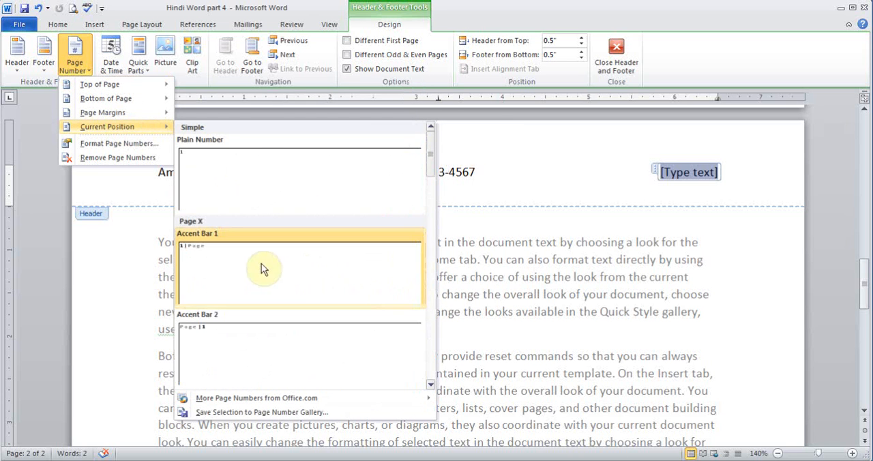
{"action": "left_click", "coordinate": [431, 385]}
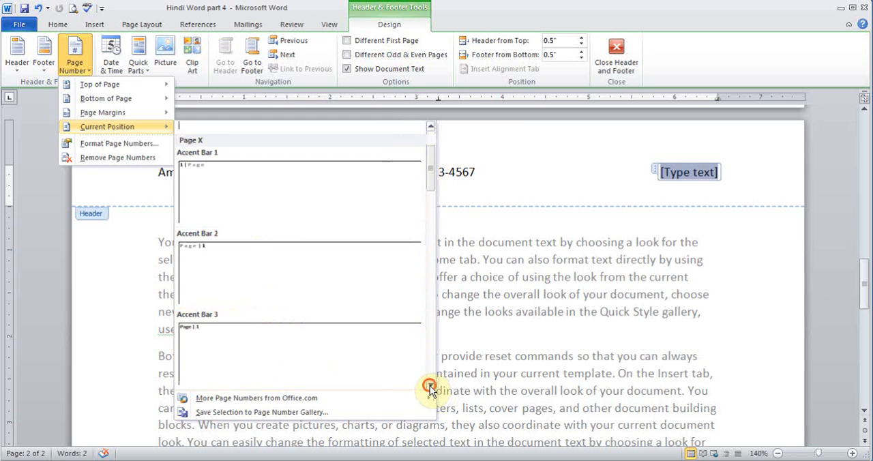
{"action": "left_click", "coordinate": [431, 386]}
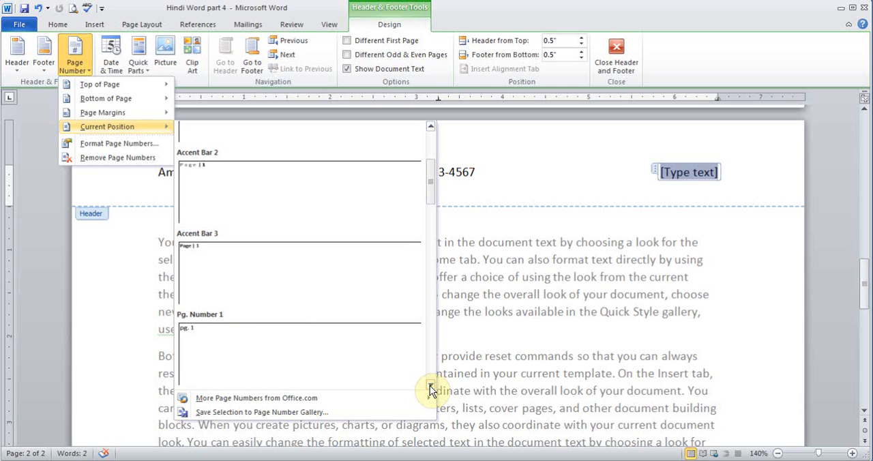
{"action": "left_click", "coordinate": [431, 387]}
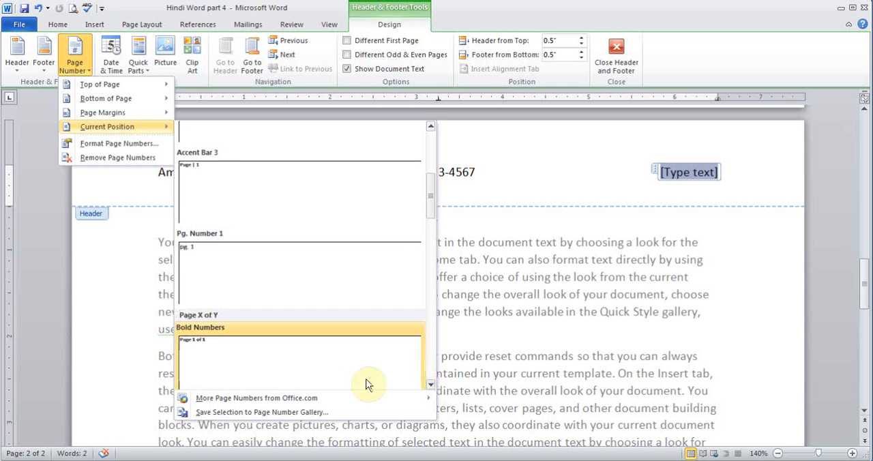
{"action": "left_click", "coordinate": [223, 348]}
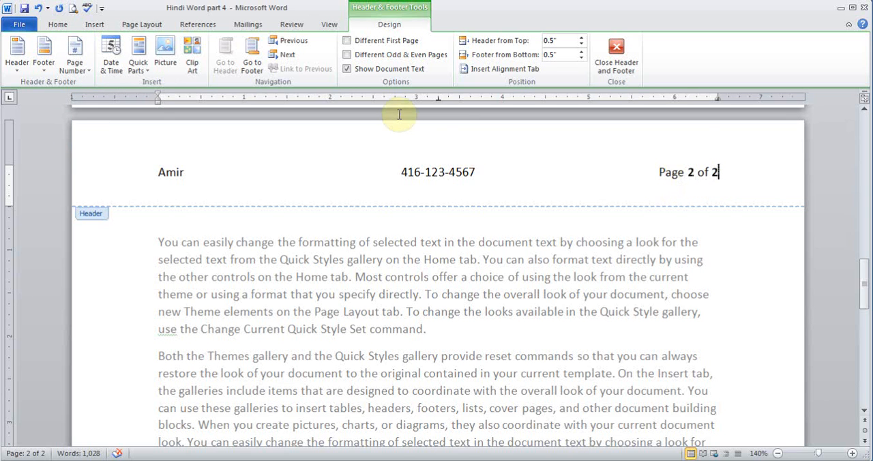
Step: Give the first page a different header from the rest of the document and return to the body text
{"action": "left_click", "coordinate": [348, 41]}
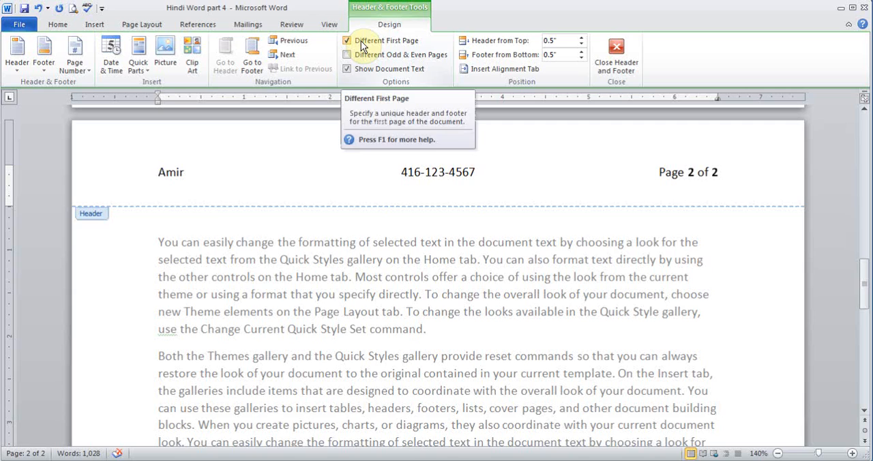
{"action": "left_click", "coordinate": [618, 55]}
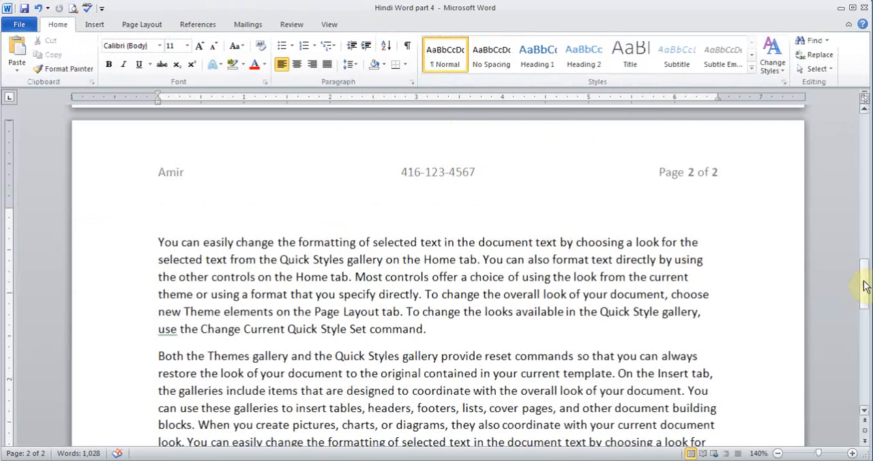
{"action": "mouse_move", "coordinate": [864, 286]}
{"action": "left_mouse_down"}
{"action": "mouse_move", "coordinate": [857, 139]}
{"action": "mouse_move", "coordinate": [861, 287]}
{"action": "mouse_move", "coordinate": [851, 276]}
{"action": "left_mouse_up"}
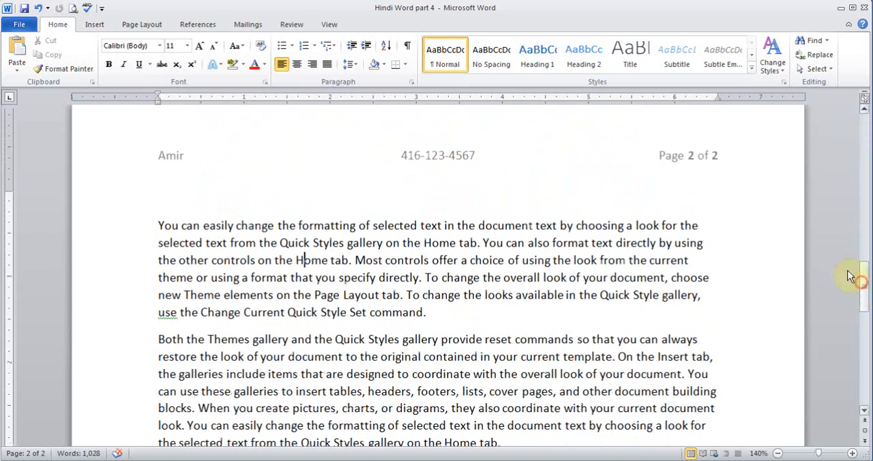
{"action": "double_click", "coordinate": [423, 156]}
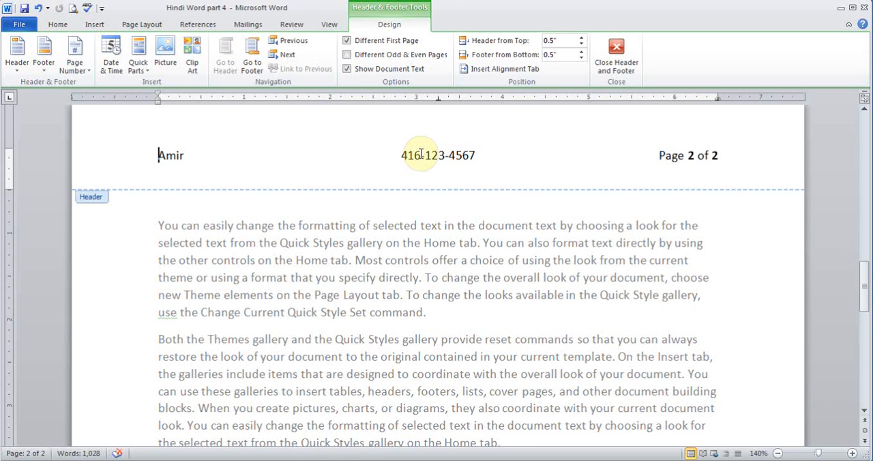
{"action": "left_click", "coordinate": [610, 62]}
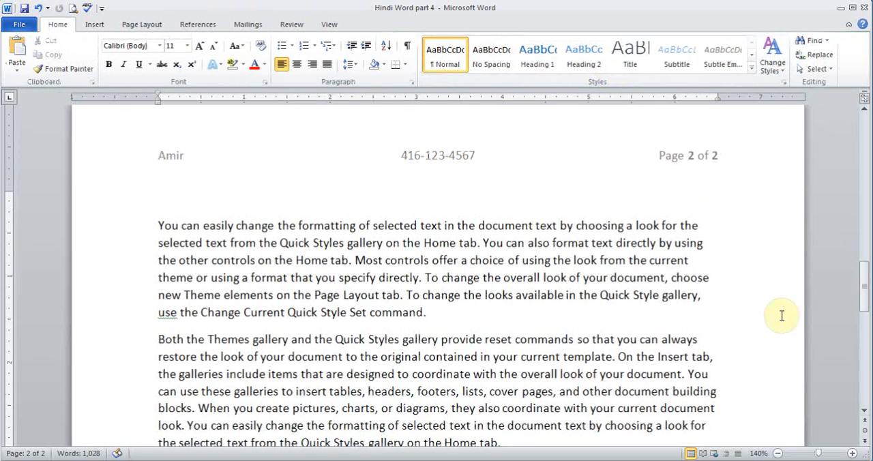
Step: Insert the Austere (Even Page) header on page 1
{"action": "left_click_drag", "start_coordinate": [862, 302], "coordinate": [864, 140]}
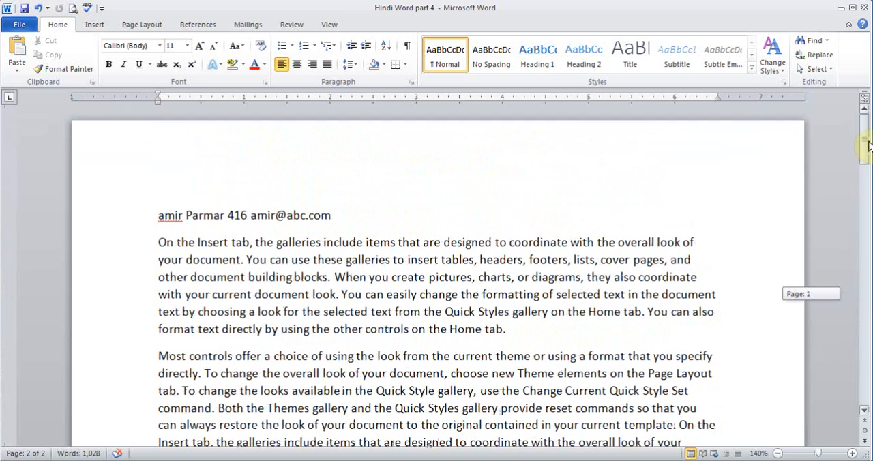
{"action": "left_click", "coordinate": [439, 244]}
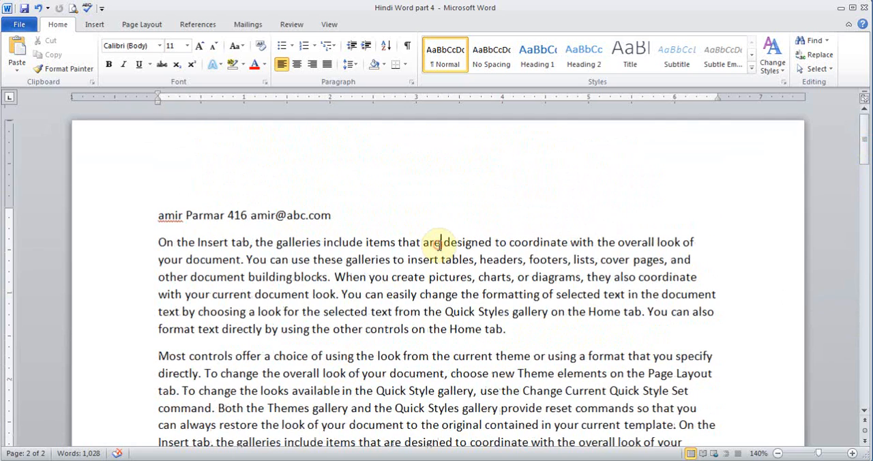
{"action": "left_click", "coordinate": [95, 24]}
{"action": "left_click", "coordinate": [455, 62]}
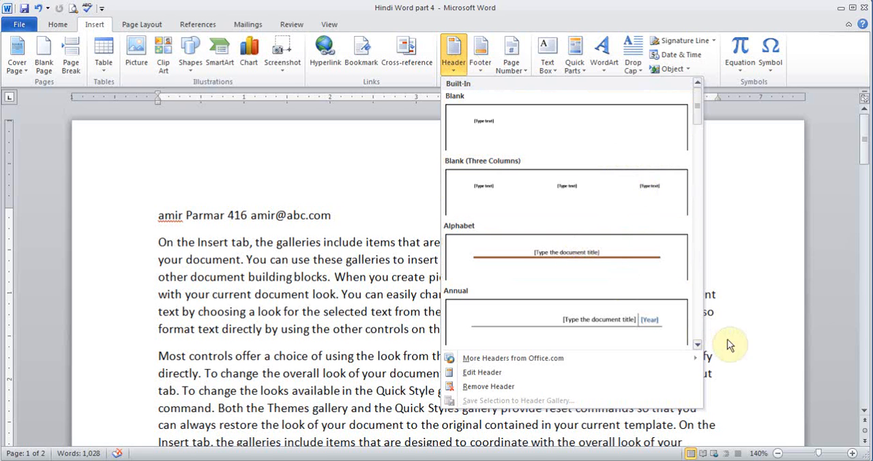
{"action": "left_click", "coordinate": [697, 344]}
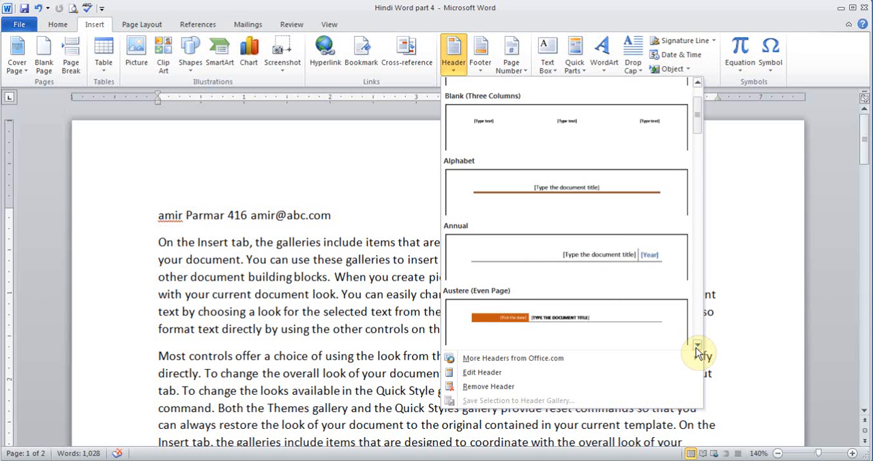
{"action": "left_click", "coordinate": [530, 324]}
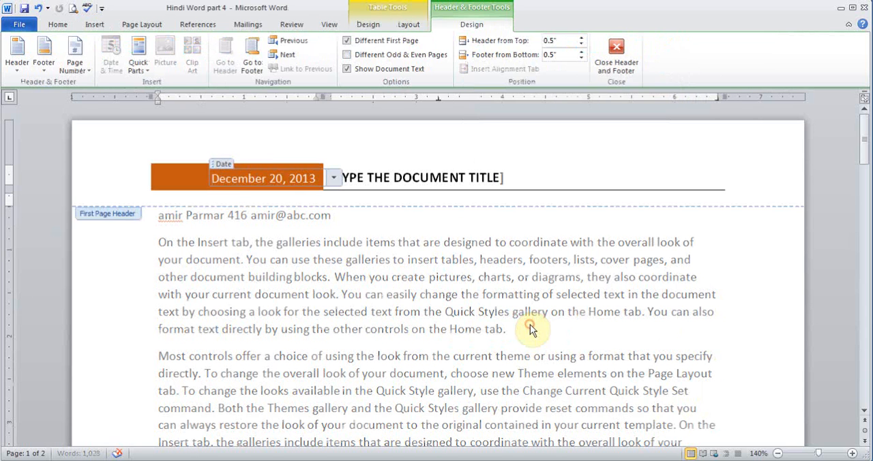
Step: Set the first-page header's document title to the person's first name followed by RESUME, and return to the body text
{"action": "left_click", "coordinate": [369, 183]}
{"action": "type", "text": "AMIR RESUME"}
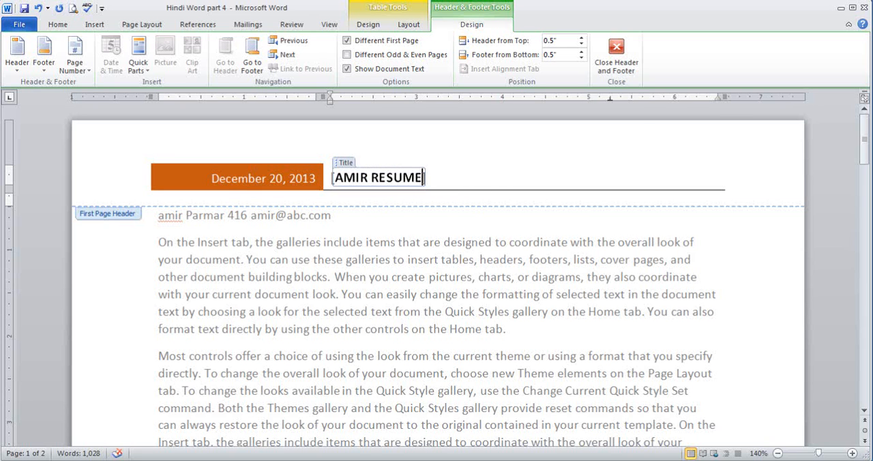
{"action": "left_click", "coordinate": [616, 67]}
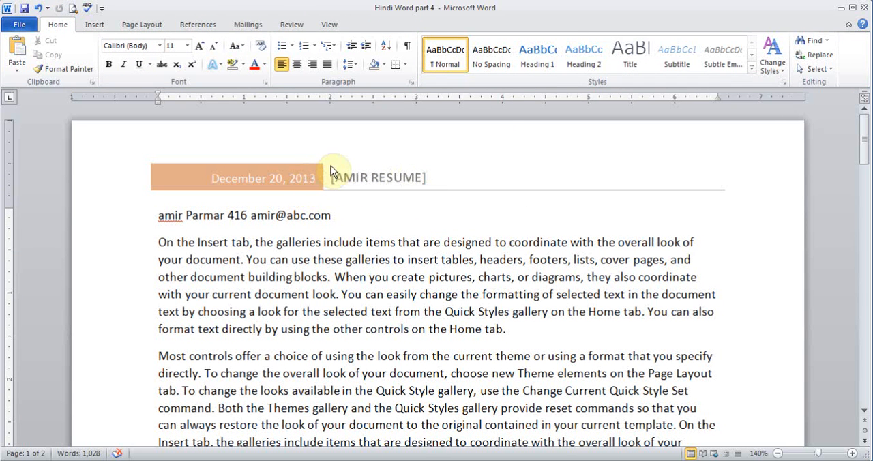
Step: Zoom out to 70% to compare the headers of both pages side by side
{"action": "left_click", "coordinate": [778, 454]}
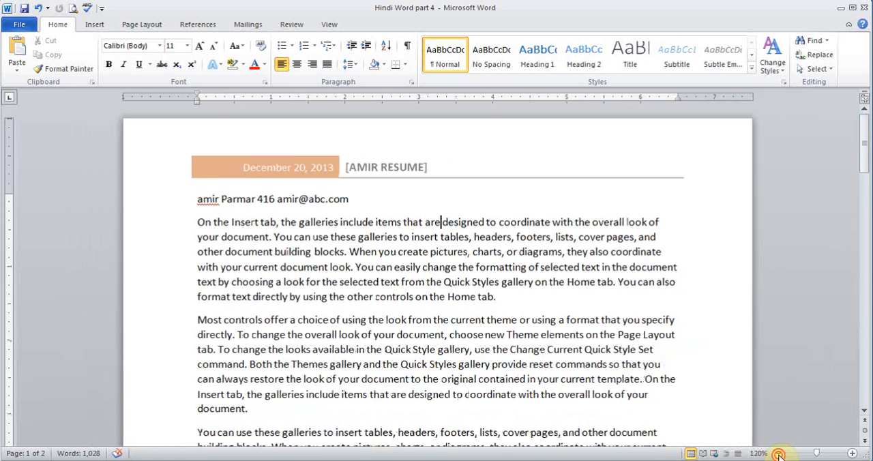
{"action": "left_click", "coordinate": [778, 453]}
{"action": "left_click", "coordinate": [779, 454]}
{"action": "left_click", "coordinate": [778, 454]}
{"action": "left_click", "coordinate": [779, 453]}
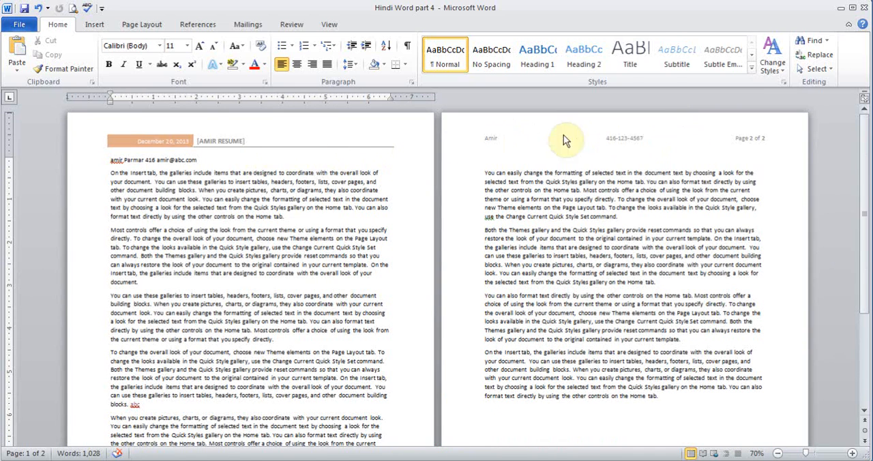
Step: Remove the header from the first page of the document
{"action": "left_click", "coordinate": [853, 453]}
{"action": "left_click", "coordinate": [852, 453]}
{"action": "left_click", "coordinate": [853, 453]}
{"action": "left_click", "coordinate": [852, 454]}
{"action": "left_click", "coordinate": [853, 453]}
{"action": "left_click", "coordinate": [853, 453]}
{"action": "left_click", "coordinate": [852, 453]}
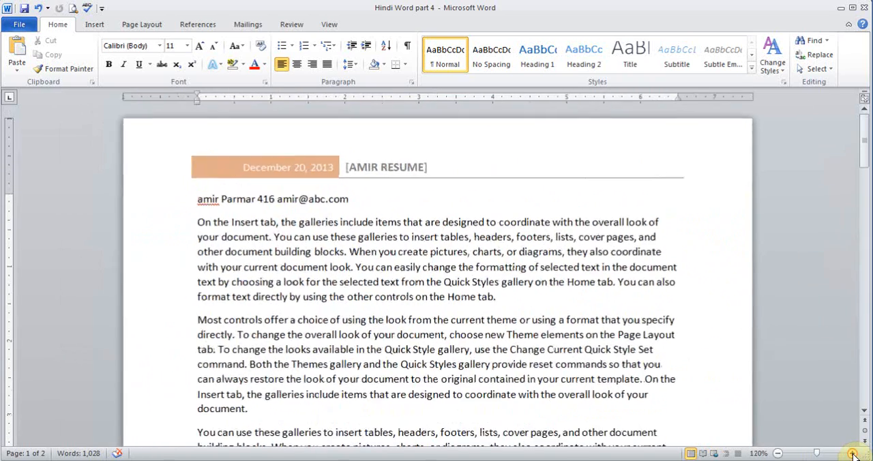
{"action": "left_click", "coordinate": [852, 454]}
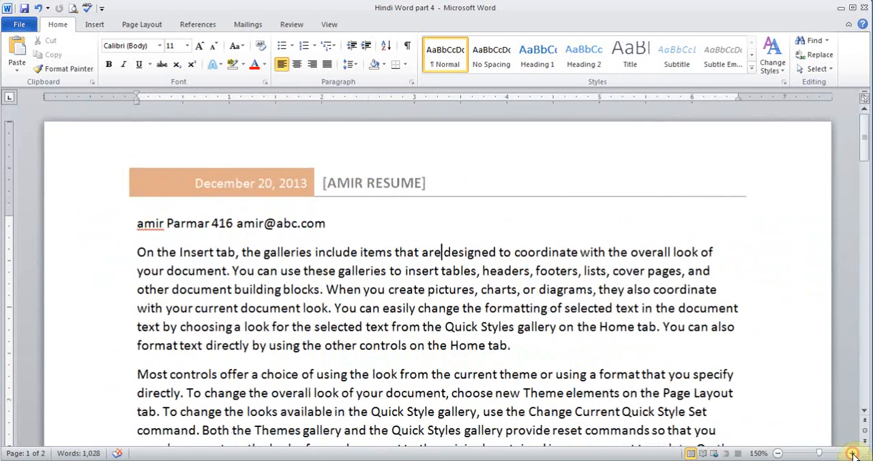
{"action": "left_click", "coordinate": [93, 25]}
{"action": "left_click", "coordinate": [454, 58]}
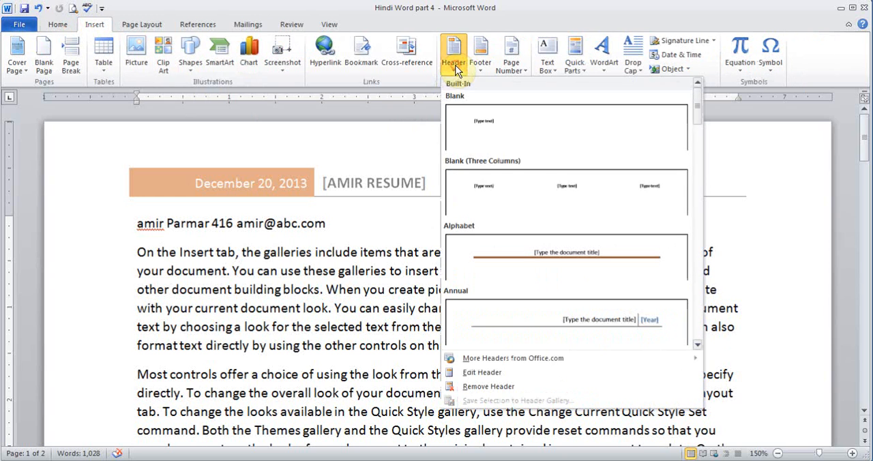
{"action": "left_click", "coordinate": [496, 392]}
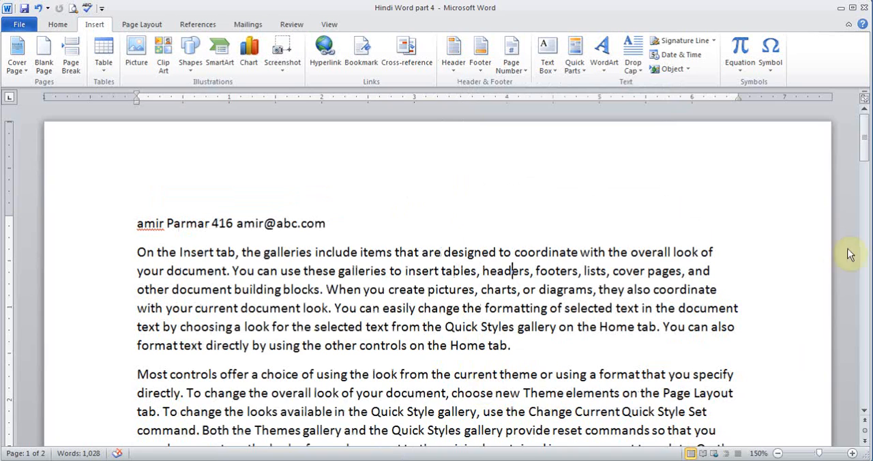
Step: Place the cursor in page 2's first paragraph and look at the built-in footer designs
{"action": "left_click_drag", "start_coordinate": [864, 129], "coordinate": [867, 276]}
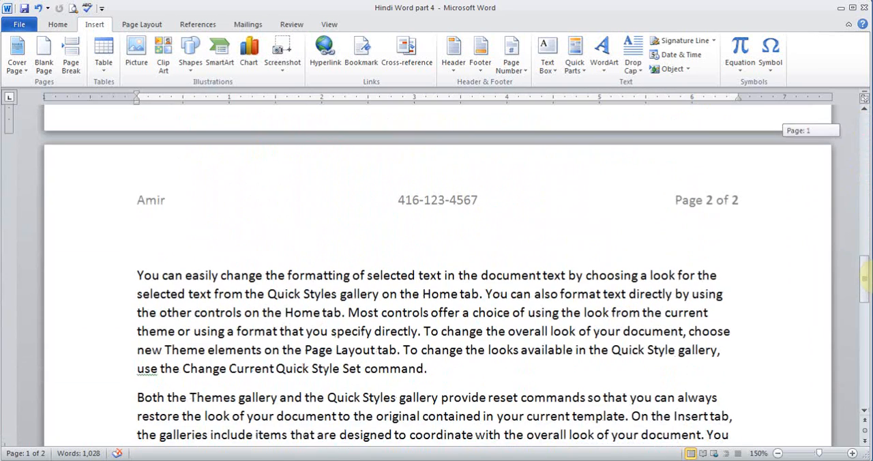
{"action": "left_click", "coordinate": [374, 327]}
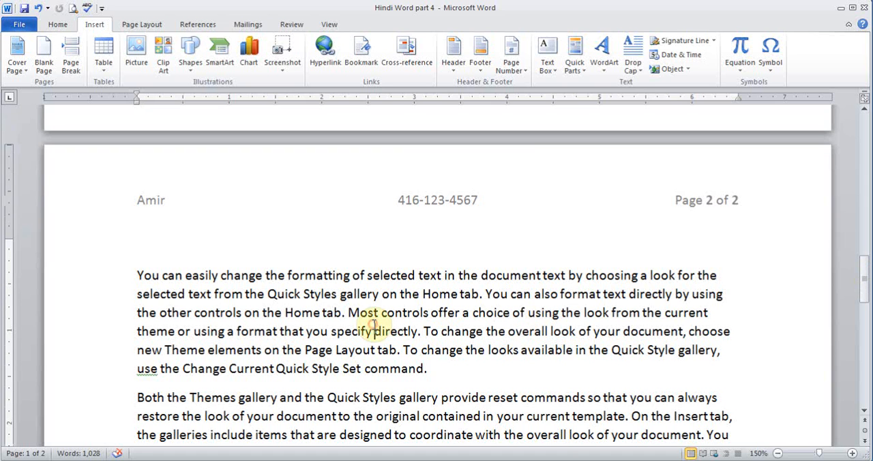
{"action": "left_click", "coordinate": [481, 65]}
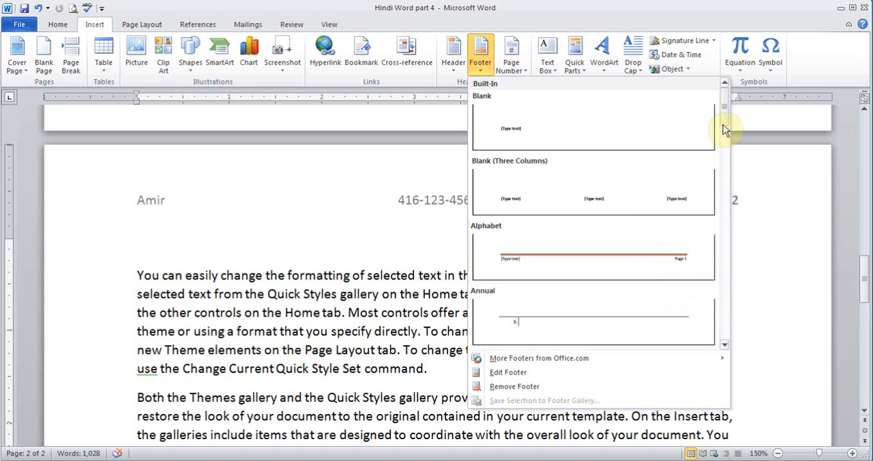
{"action": "left_click", "coordinate": [332, 328]}
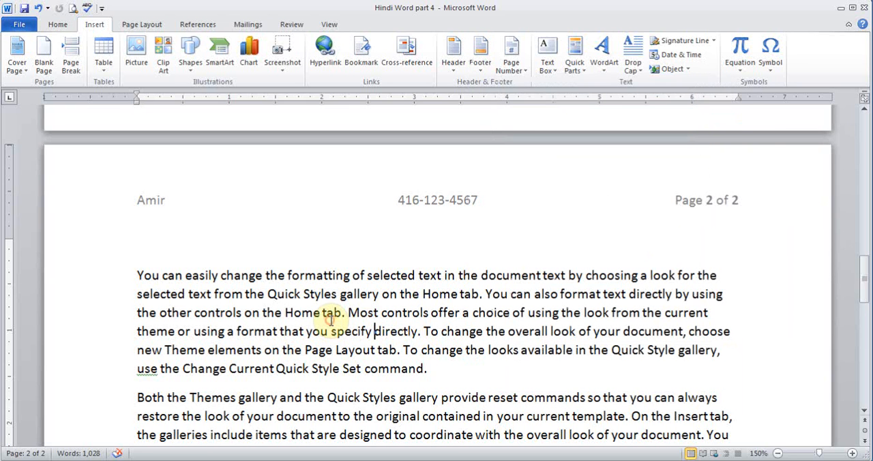
Step: Insert a Brackets 2 page number at the bottom of page 2 and return to the body text
{"action": "left_click", "coordinate": [519, 66]}
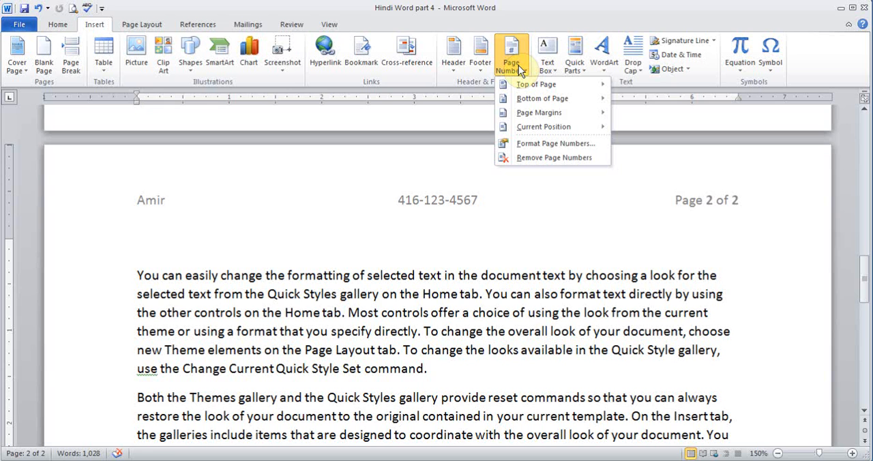
{"action": "mouse_move", "coordinate": [526, 85]}
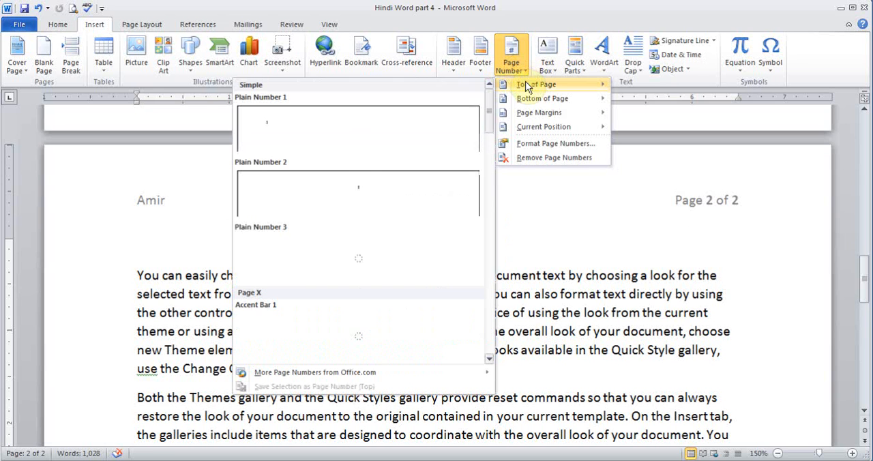
{"action": "mouse_move", "coordinate": [525, 103]}
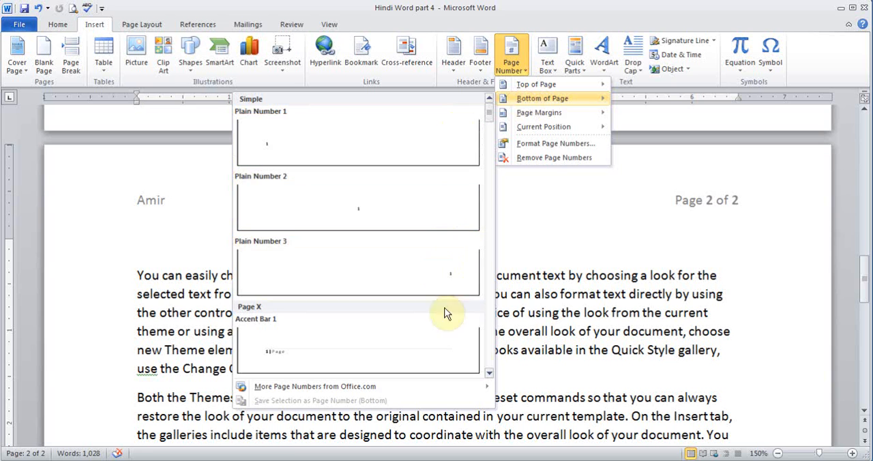
{"action": "left_click", "coordinate": [488, 373]}
{"action": "left_click", "coordinate": [488, 372]}
{"action": "left_click", "coordinate": [488, 372]}
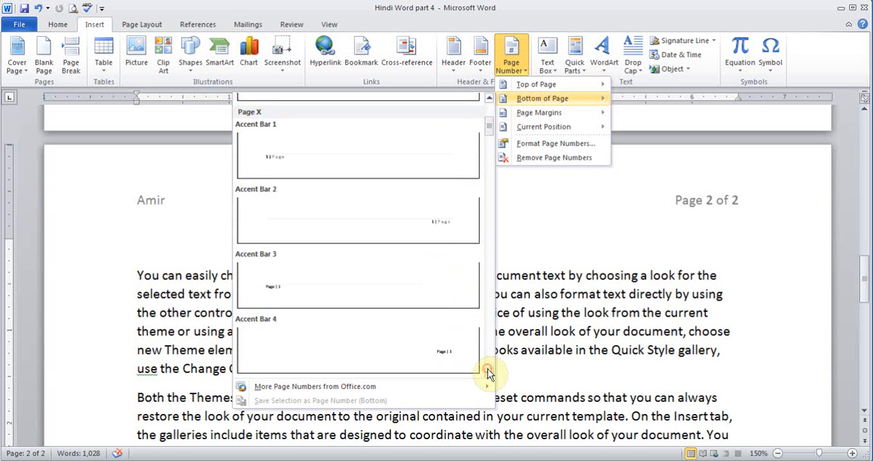
{"action": "left_click", "coordinate": [488, 372]}
{"action": "left_click", "coordinate": [489, 373]}
{"action": "left_click", "coordinate": [488, 373]}
{"action": "left_click", "coordinate": [489, 373]}
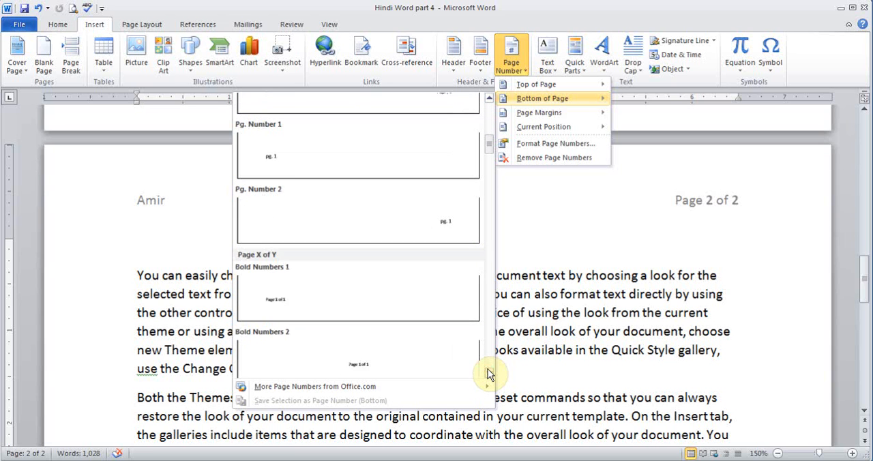
{"action": "left_click", "coordinate": [489, 373]}
{"action": "left_click", "coordinate": [488, 372]}
{"action": "left_click", "coordinate": [488, 372]}
{"action": "left_click", "coordinate": [488, 372]}
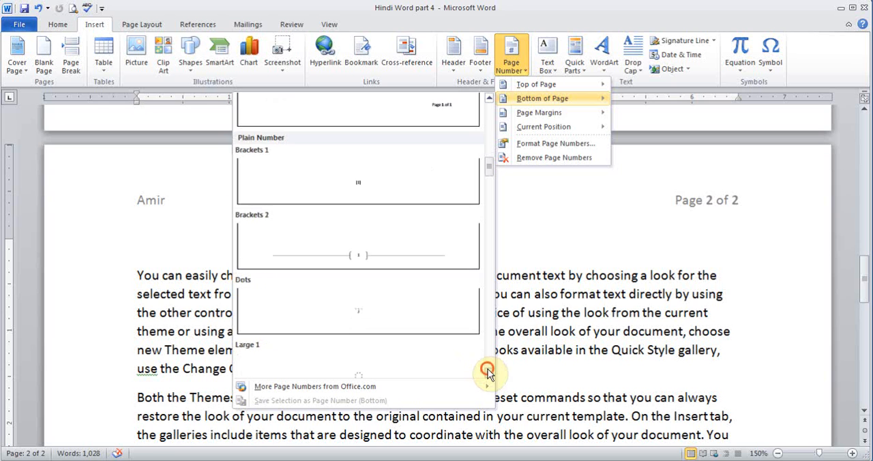
{"action": "left_click", "coordinate": [370, 258]}
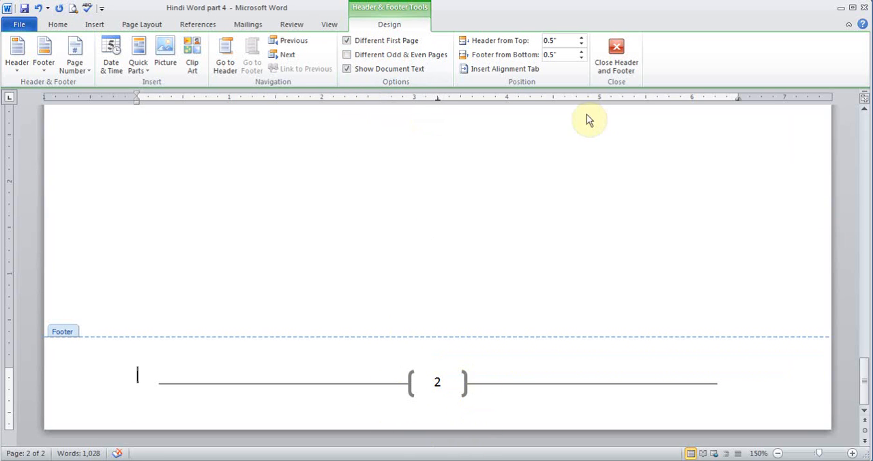
{"action": "left_click", "coordinate": [623, 54]}
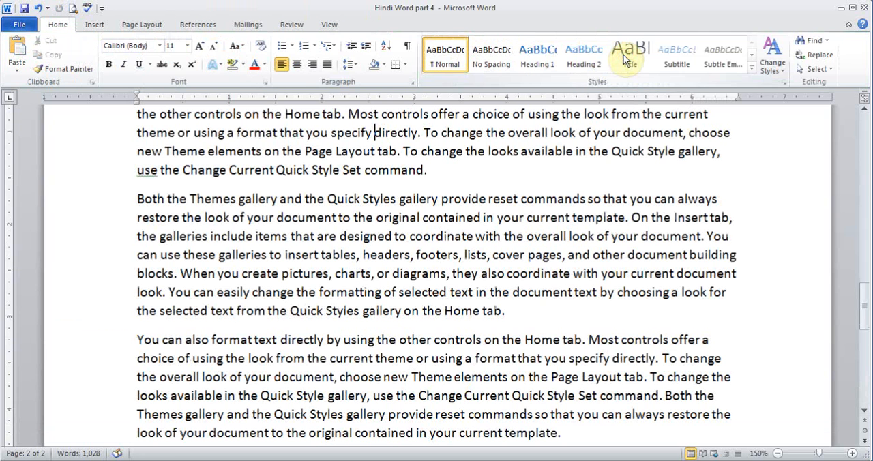
Step: Examine the number format choices and the start-at option for page numbering, and cancel the settings
{"action": "left_click_drag", "start_coordinate": [863, 308], "coordinate": [863, 273]}
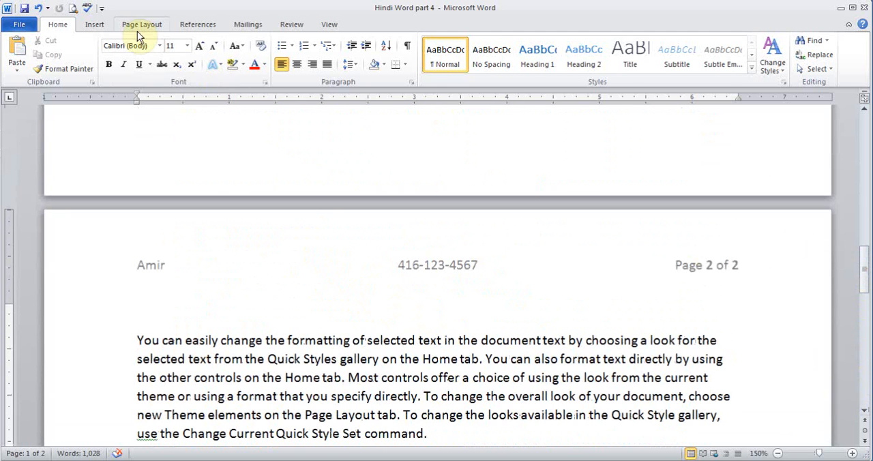
{"action": "left_click", "coordinate": [94, 24]}
{"action": "left_click", "coordinate": [512, 66]}
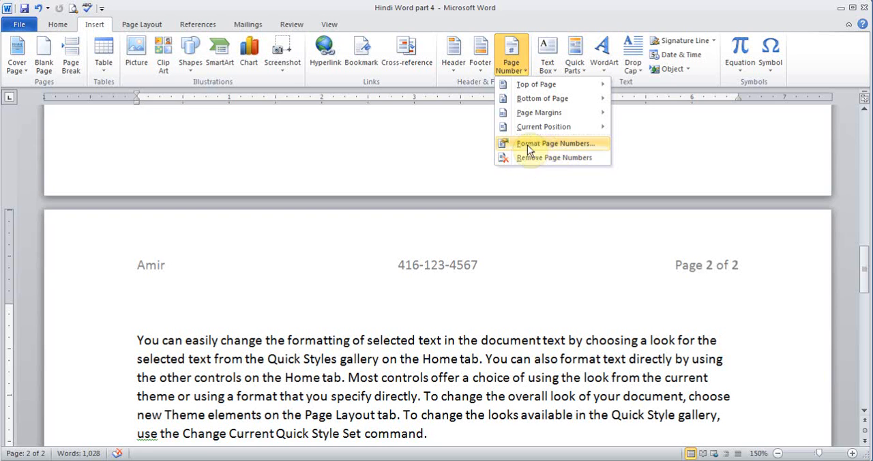
{"action": "left_click", "coordinate": [549, 146]}
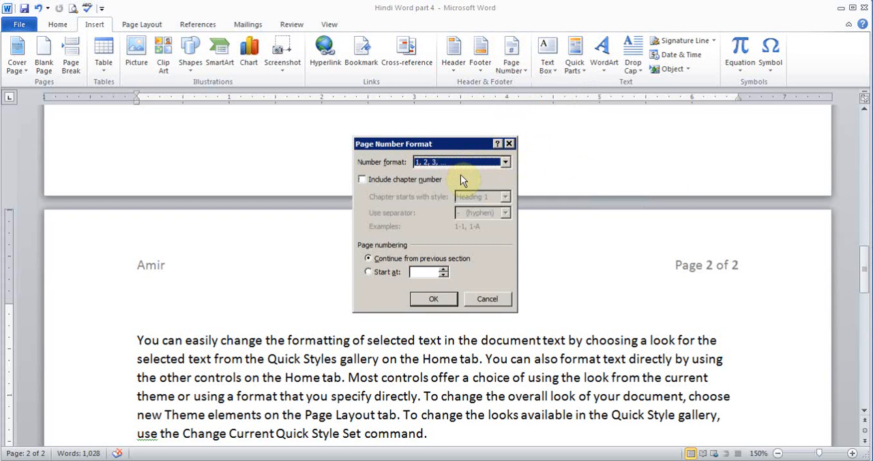
{"action": "left_click", "coordinate": [505, 162]}
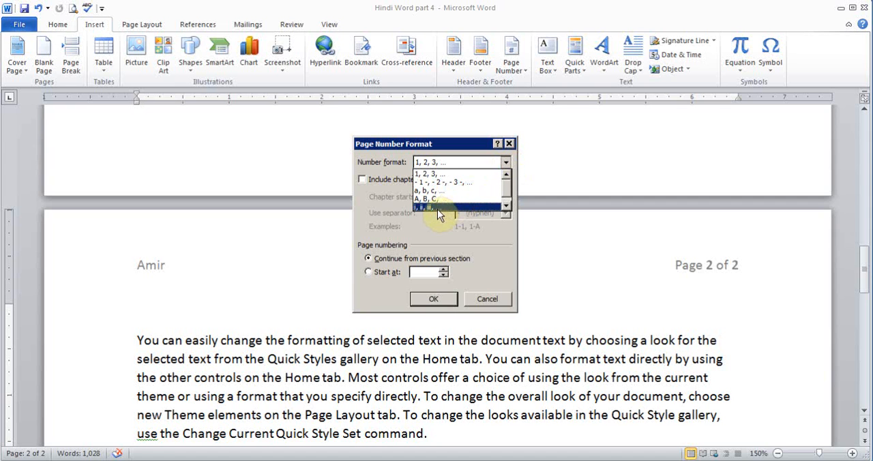
{"action": "left_click", "coordinate": [392, 218]}
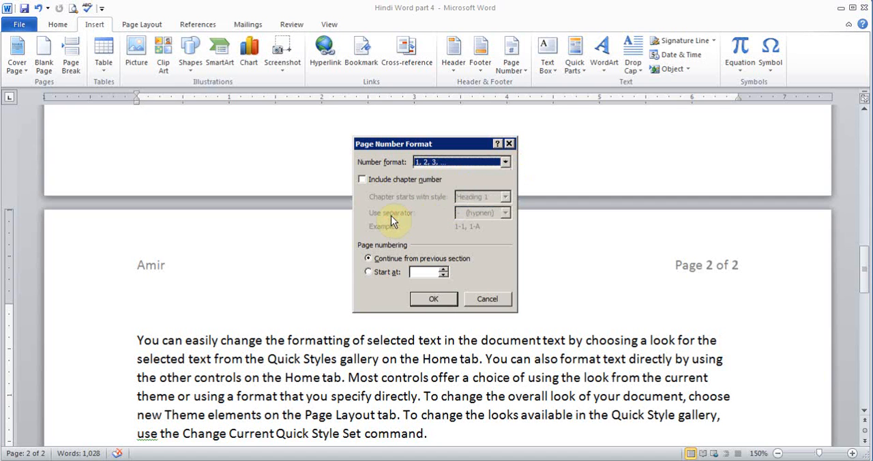
{"action": "left_click", "coordinate": [368, 272]}
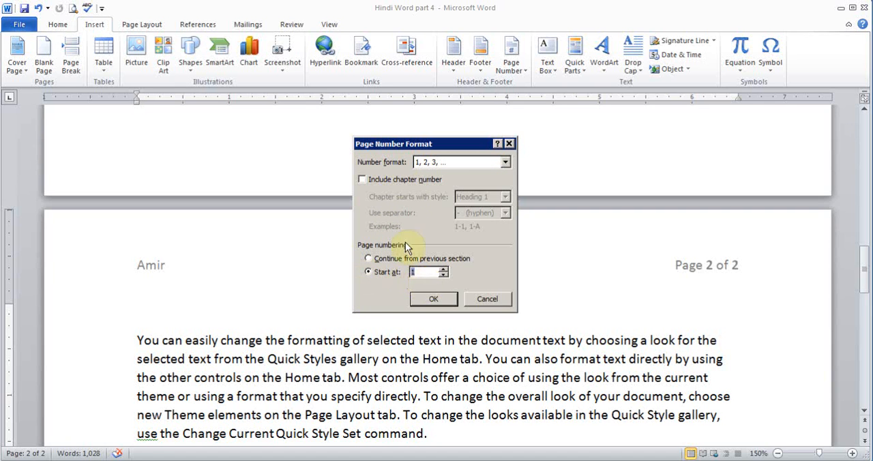
{"action": "left_click", "coordinate": [481, 307]}
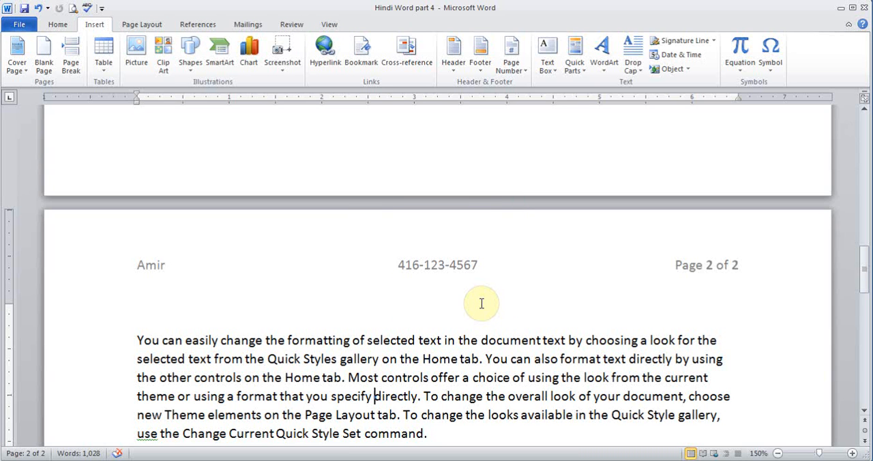
Step: Apply a Dropped drop cap to the first paragraph on page 2
{"action": "left_click", "coordinate": [137, 337]}
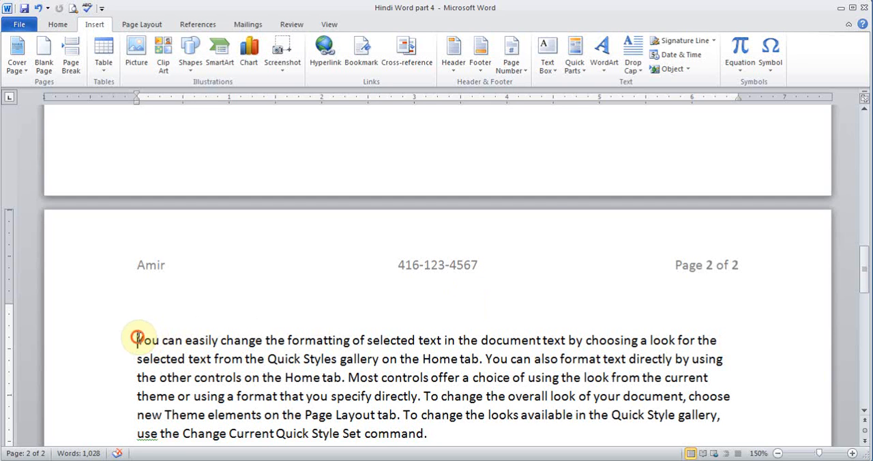
{"action": "left_click", "coordinate": [633, 65]}
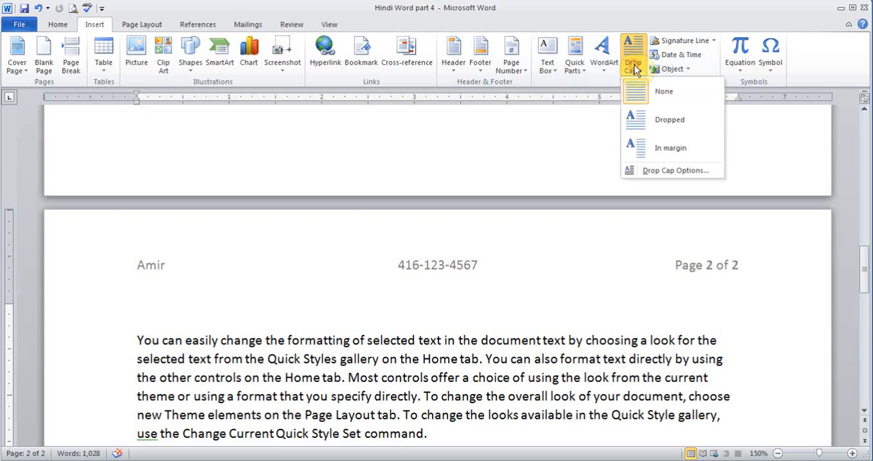
{"action": "left_click", "coordinate": [654, 124]}
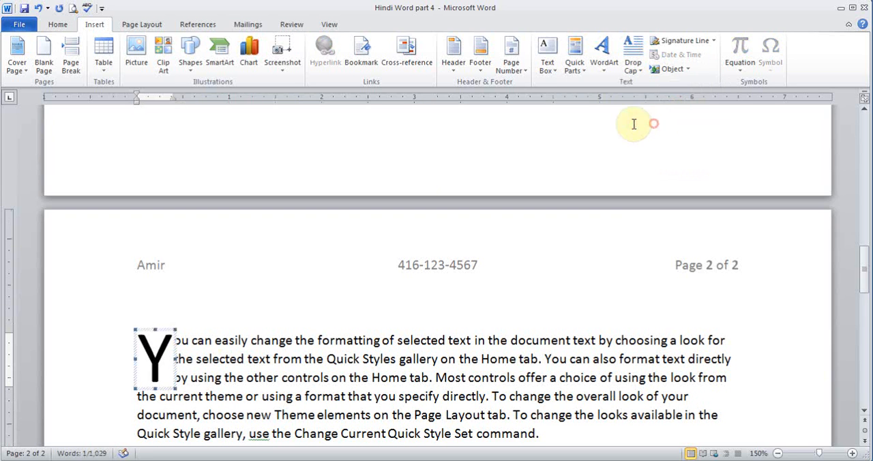
{"action": "left_click", "coordinate": [246, 354]}
Step: Change the drop cap of page 2's first paragraph to the In margin style
{"action": "left_click", "coordinate": [172, 334]}
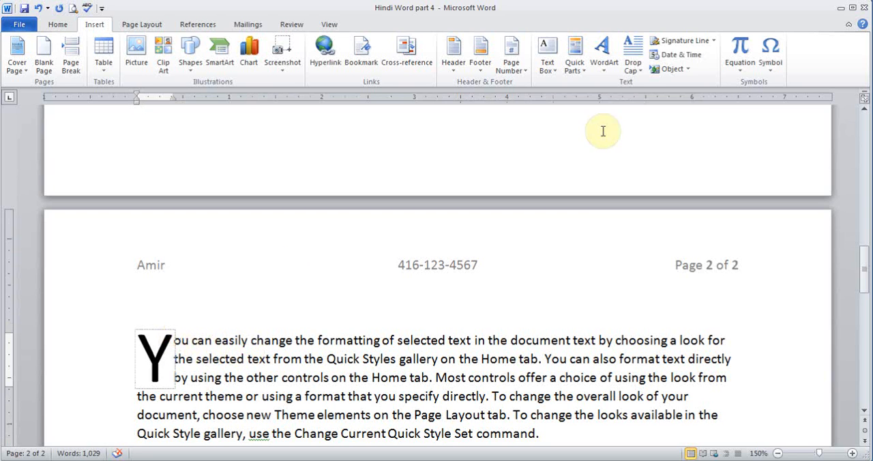
{"action": "left_click", "coordinate": [626, 70]}
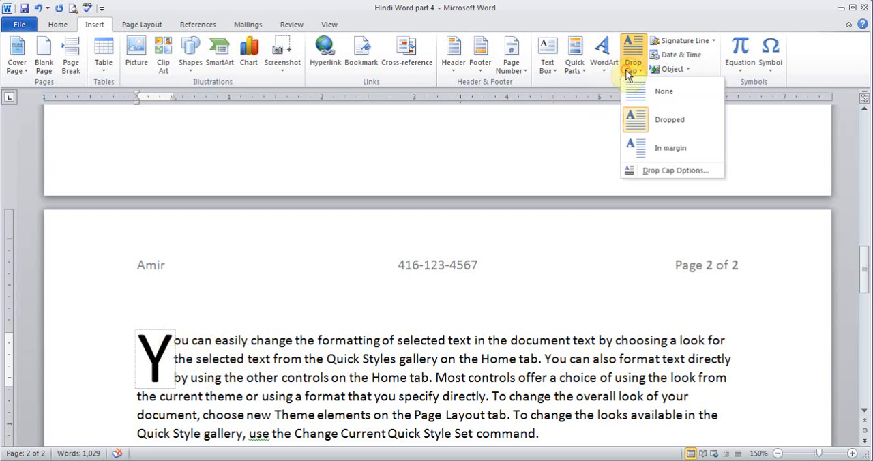
{"action": "left_click", "coordinate": [648, 151]}
{"action": "left_click", "coordinate": [365, 381]}
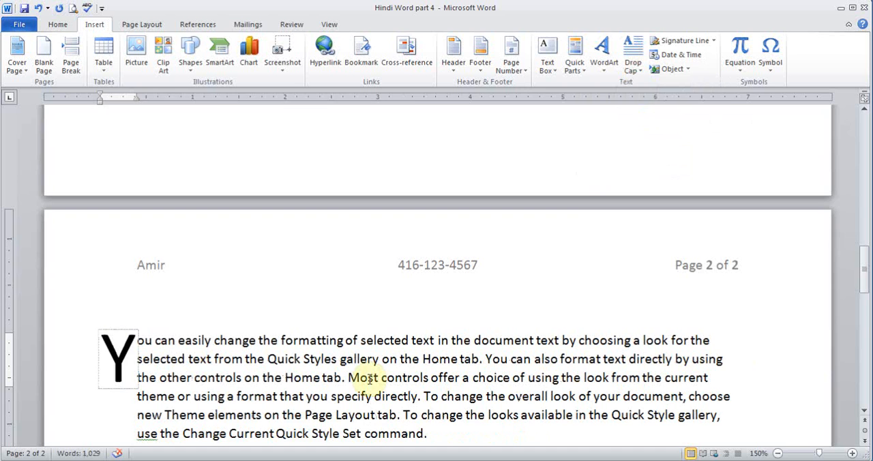
Step: Remove the drop cap from the first paragraph on page 2 by setting it to None
{"action": "left_click", "coordinate": [135, 349]}
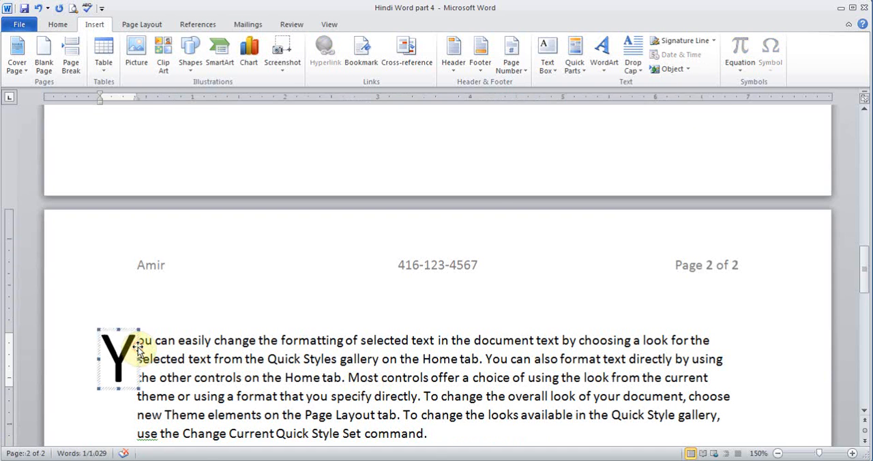
{"action": "left_click", "coordinate": [634, 66]}
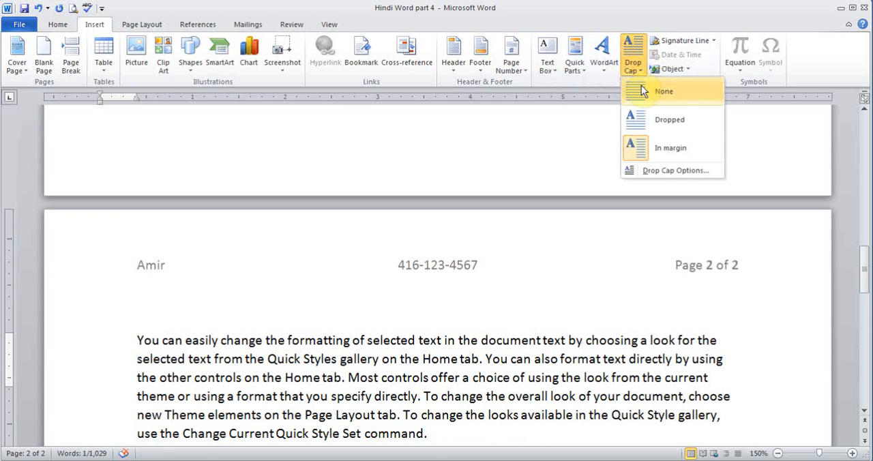
{"action": "left_click", "coordinate": [641, 89]}
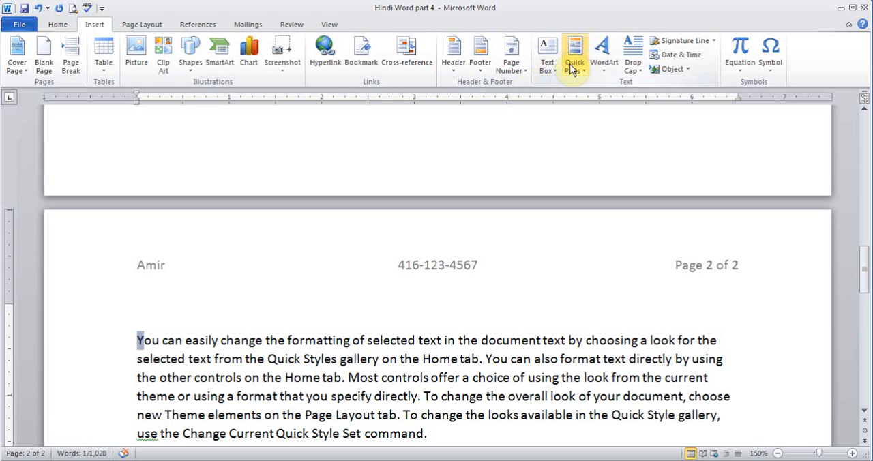
Step: Generate sample paragraphs with =rand() on the empty line at the end of the document
{"action": "left_click_drag", "start_coordinate": [864, 259], "coordinate": [864, 351]}
{"action": "left_click", "coordinate": [598, 262]}
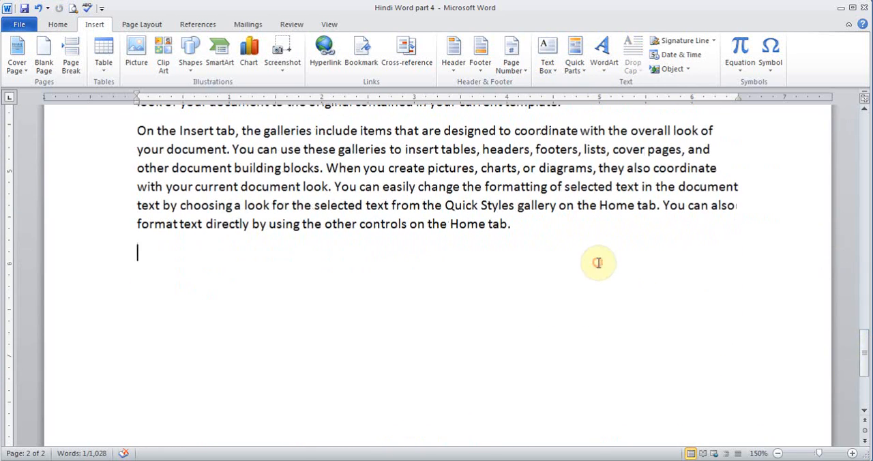
{"action": "type", "text": "="}
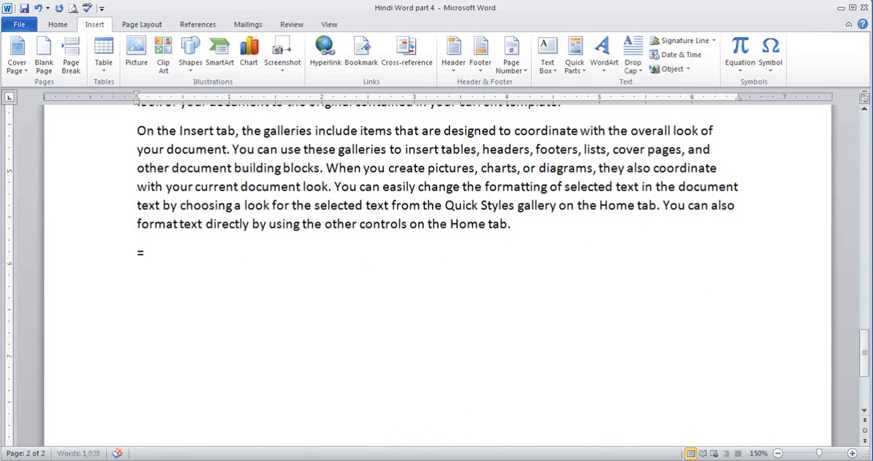
{"action": "type", "text": "rand()"}
{"action": "key", "text": "Return"}
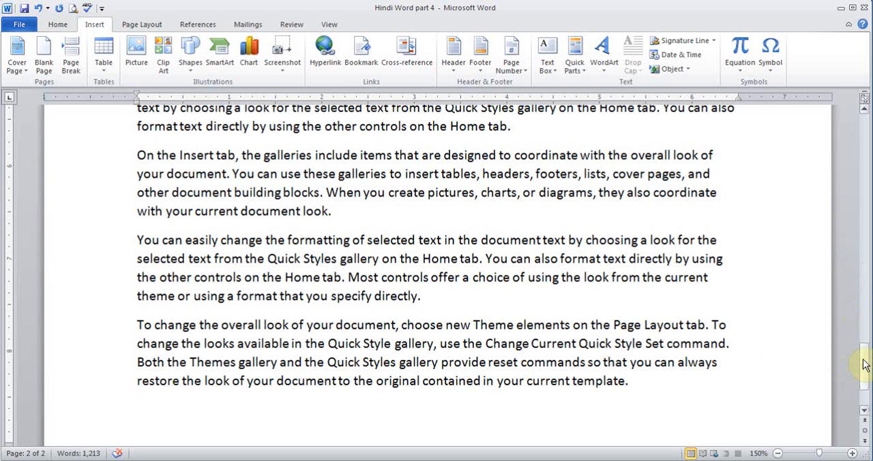
Step: Generate a second block of sample paragraphs with =rand() below the newly added text
{"action": "left_click_drag", "start_coordinate": [864, 364], "coordinate": [864, 372]}
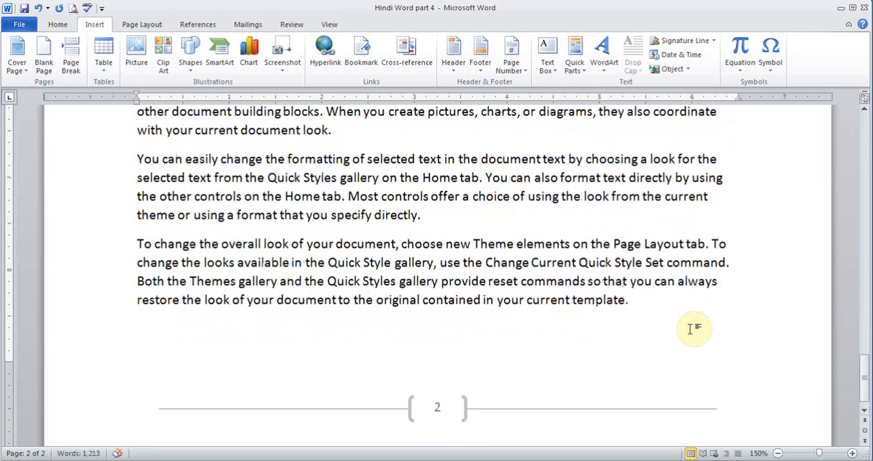
{"action": "type", "text": "=rand"}
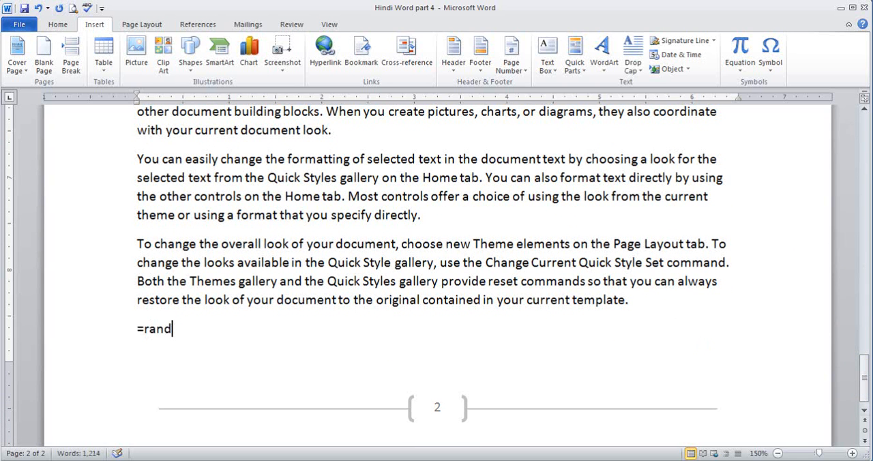
{"action": "type", "text": "()"}
{"action": "key", "text": "Return"}
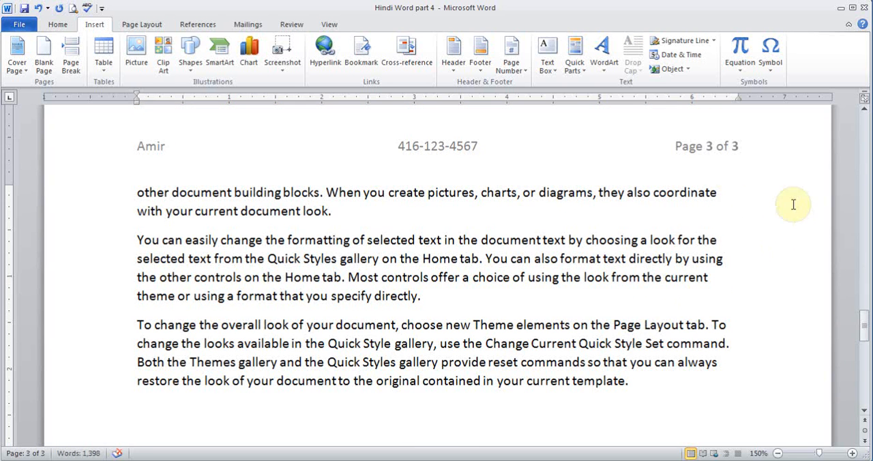